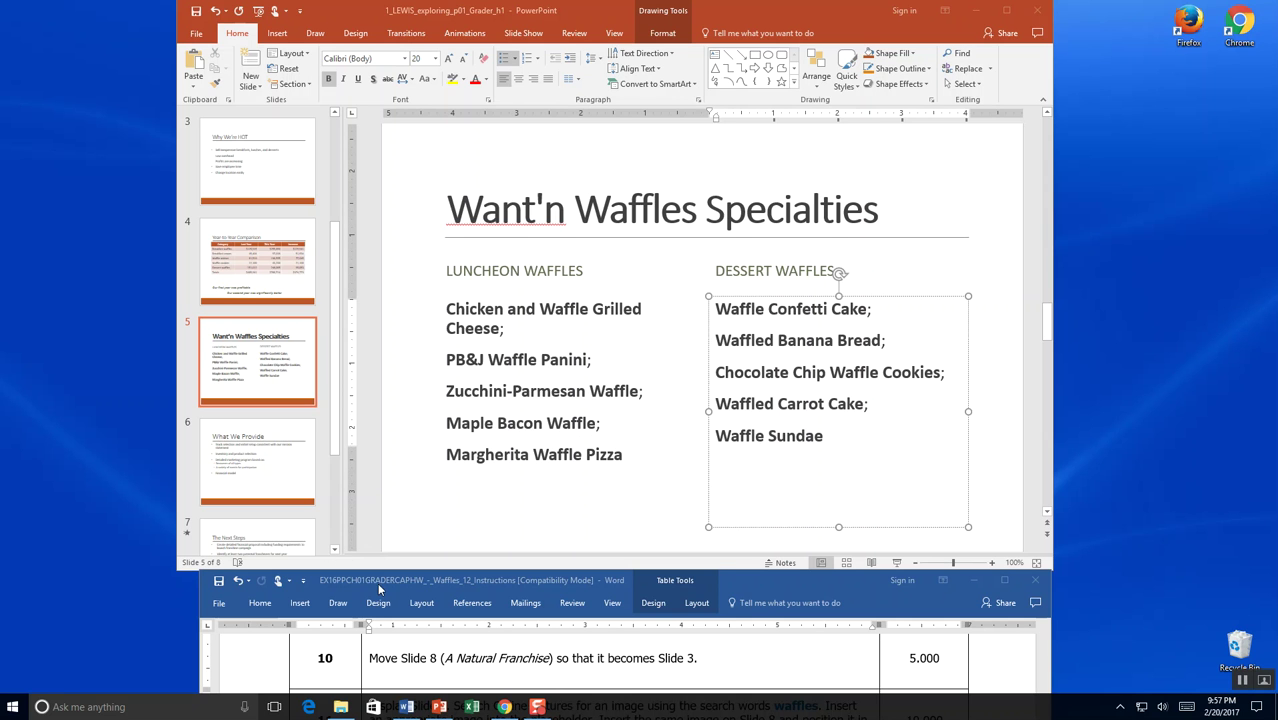
# - Move the 'A Natural Franchise' slide up from position 8 to become slide 3
pyautogui.click(335, 551)
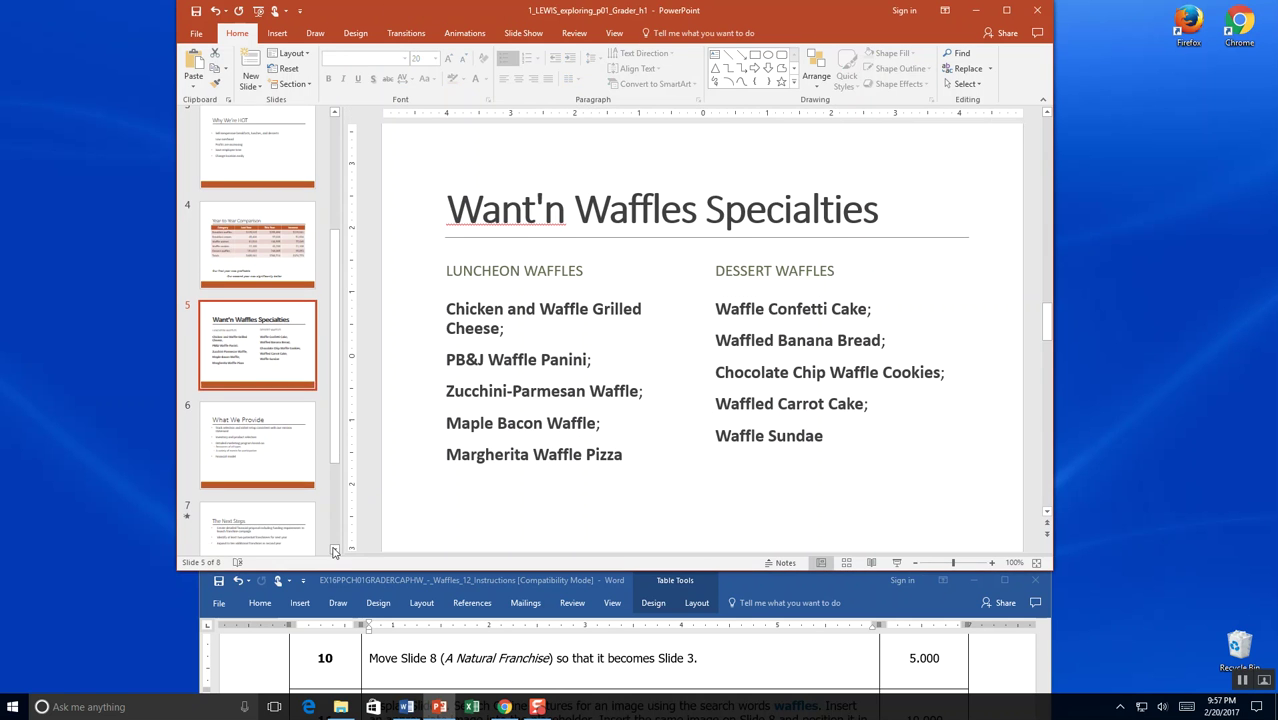
pyautogui.moveTo(335, 452); pyautogui.dragTo(335, 492)
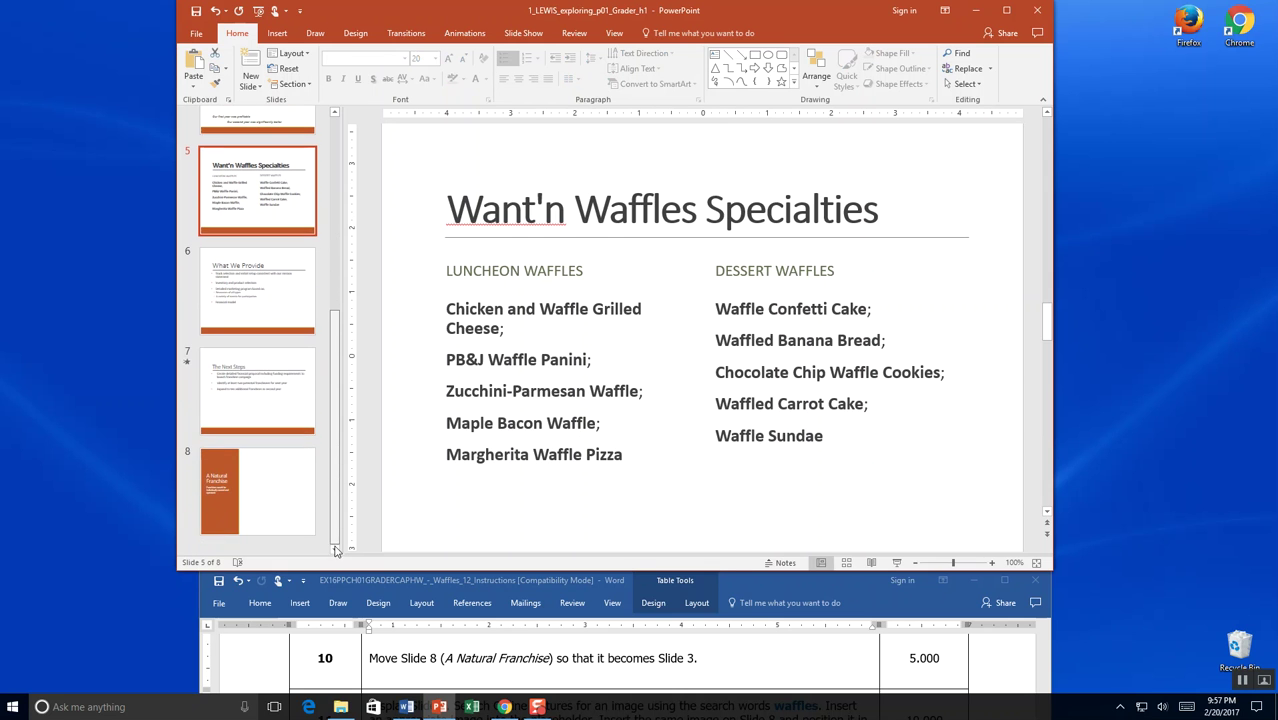
pyautogui.moveTo(265, 471); pyautogui.dragTo(265, 344)
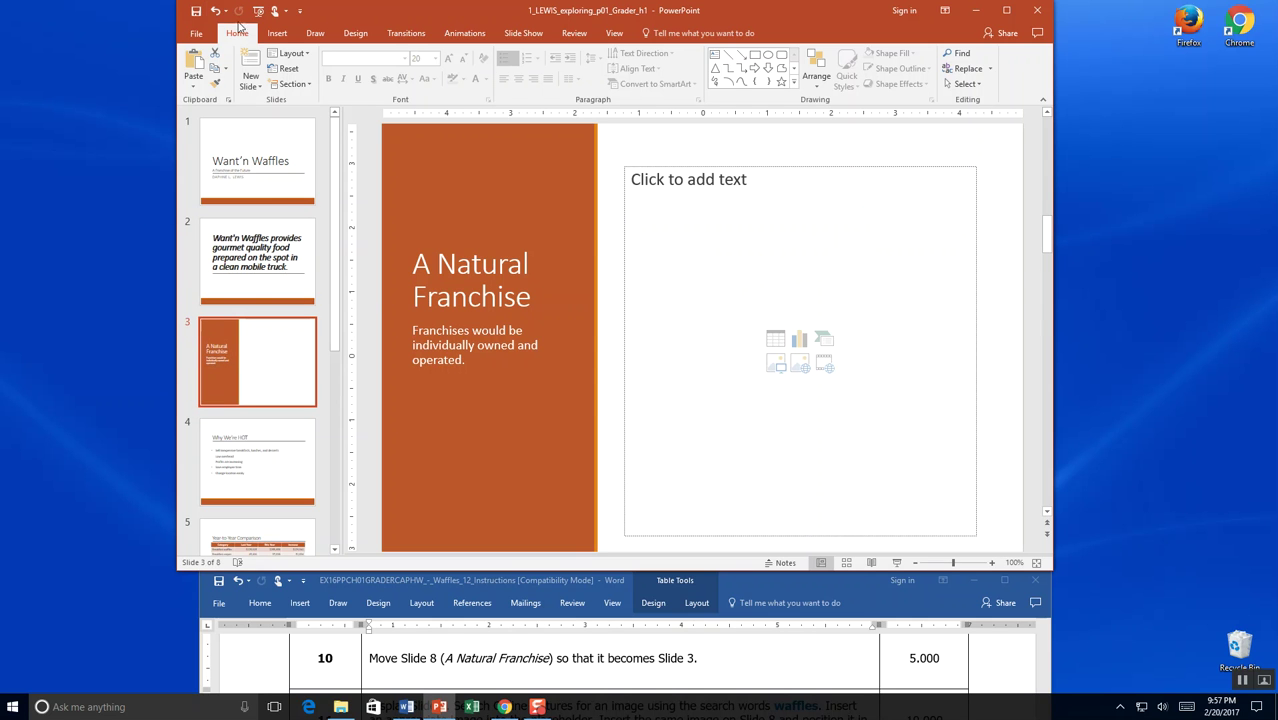
# - Save the deck, then launch the Bing online picture search from slide 3's content placeholder
pyautogui.click(196, 11)
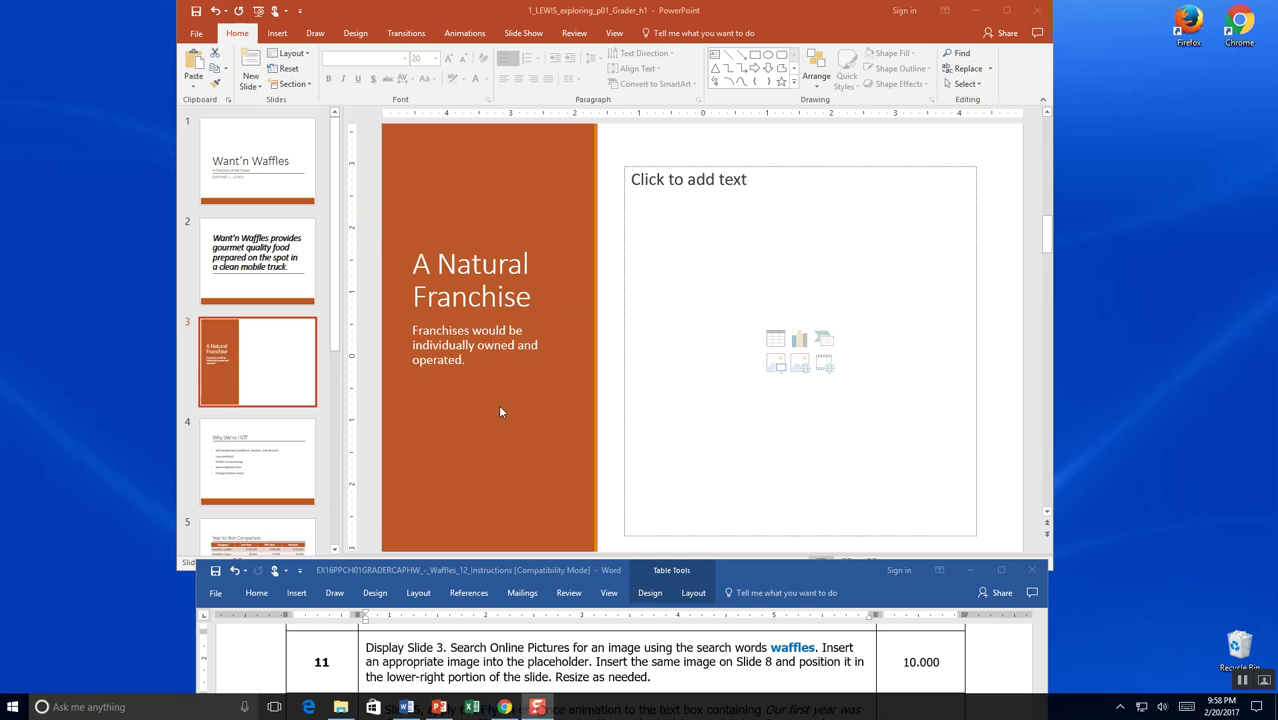
pyautogui.click(277, 368)
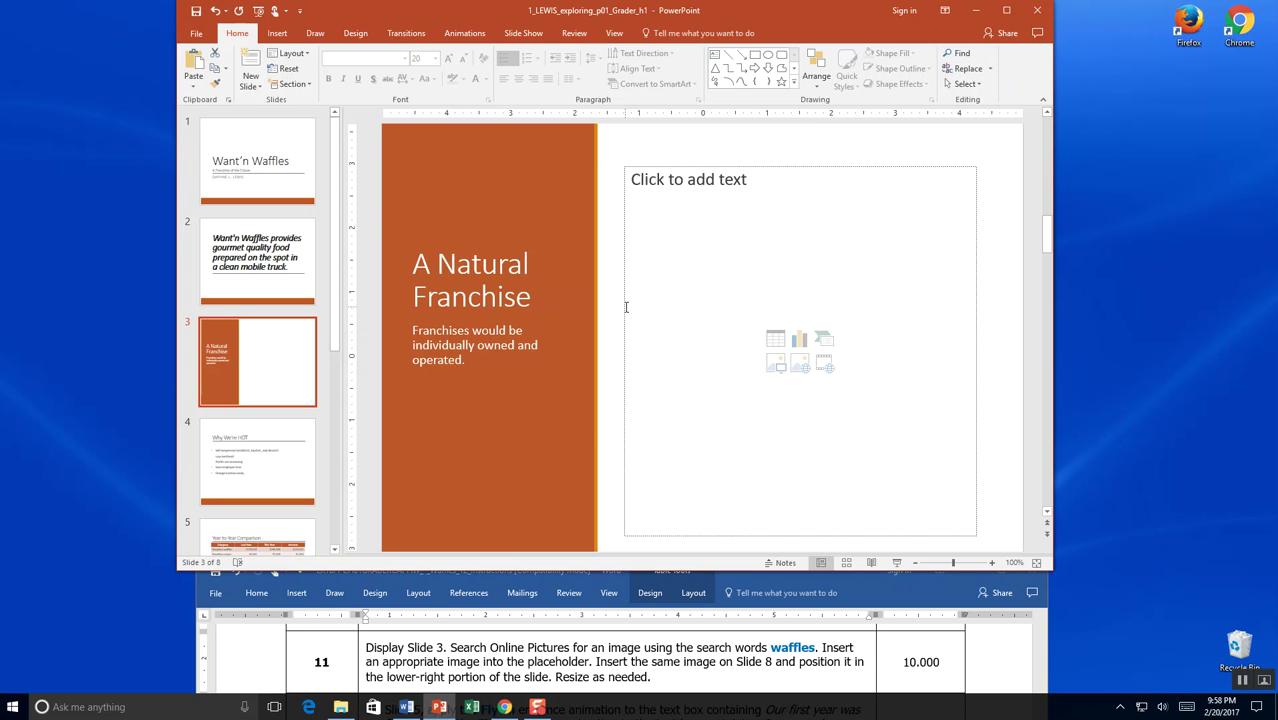
pyautogui.click(801, 365)
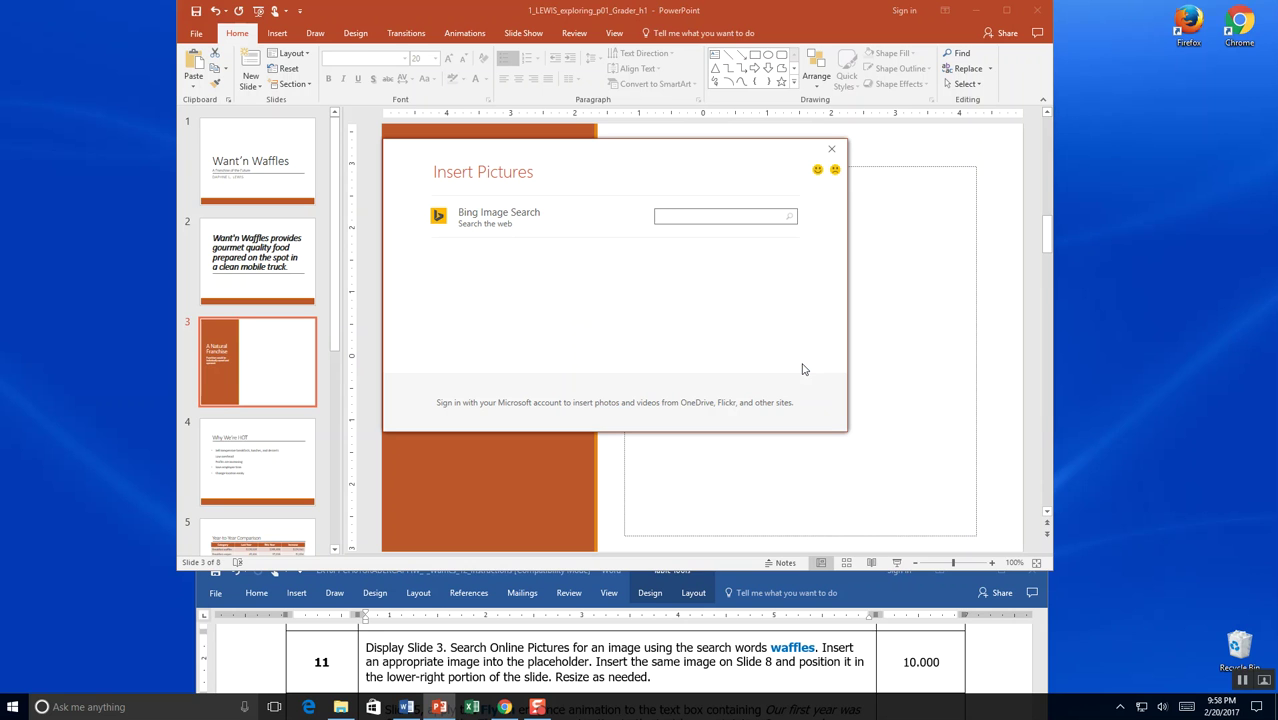
# - Search online images for waffles and insert the Waffles! cartoon into slide 3's placeholder
pyautogui.write('waffles')
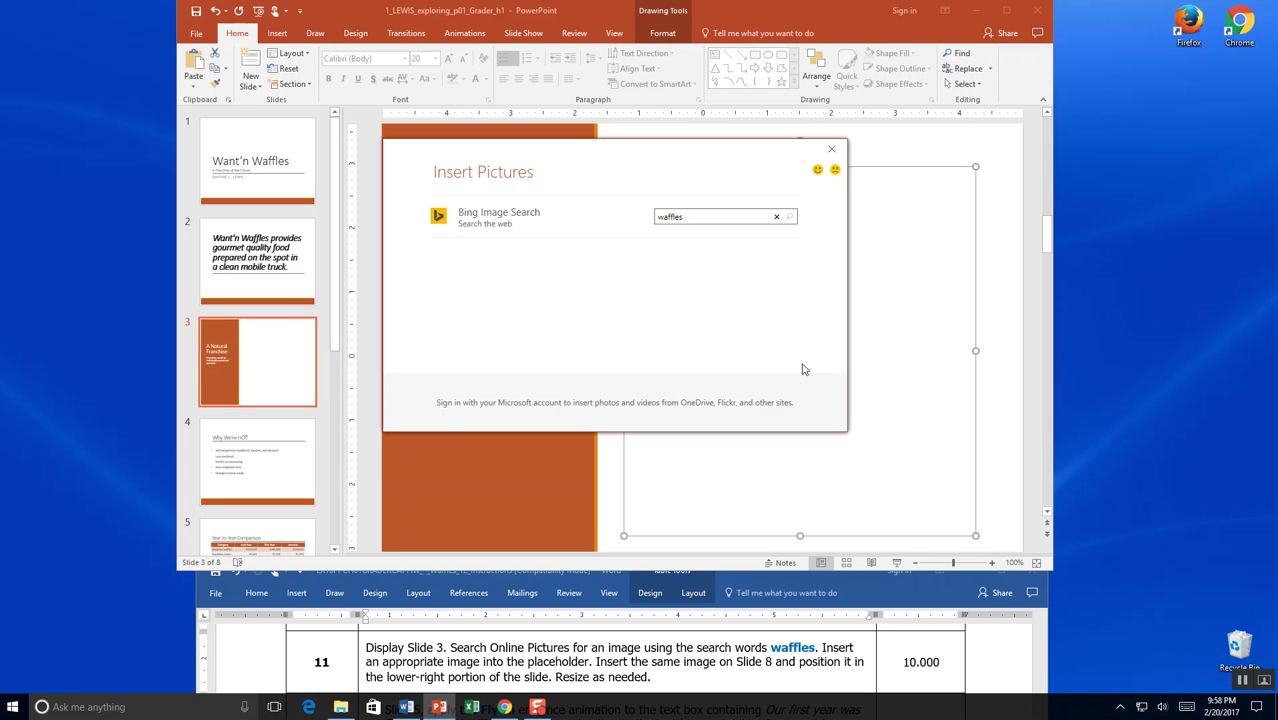
pyautogui.press('Return')
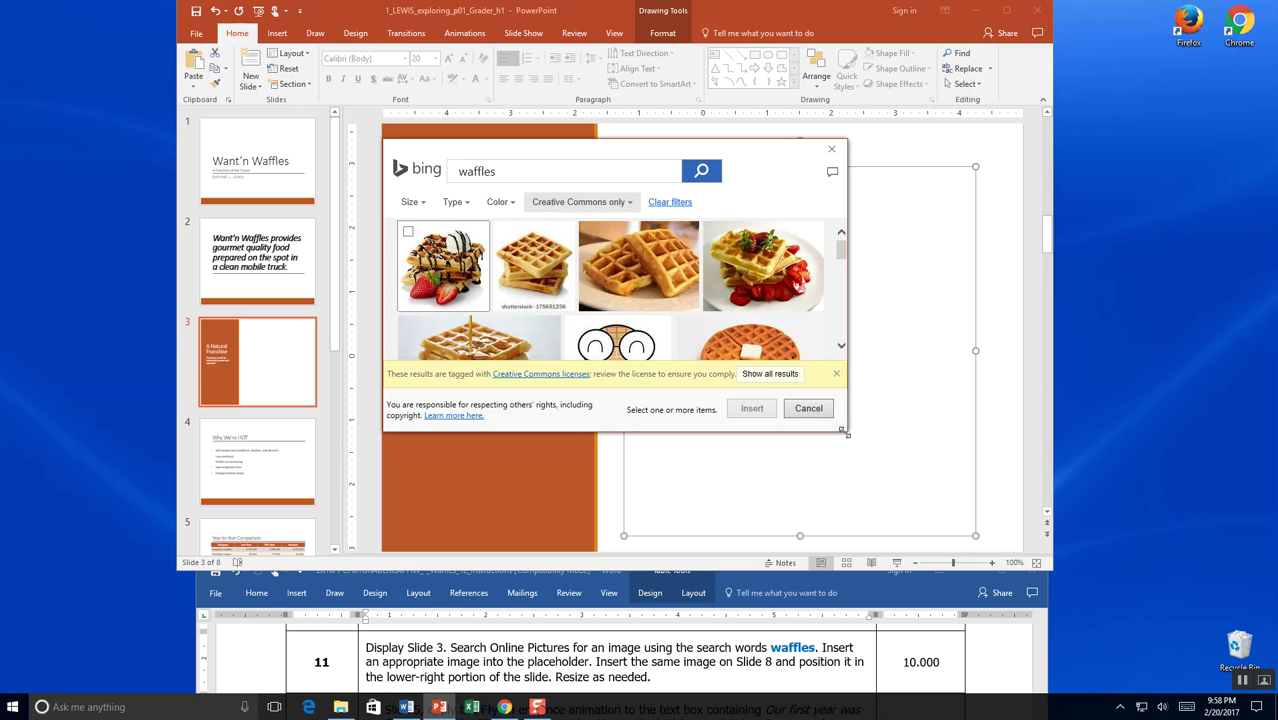
pyautogui.moveTo(845, 436); pyautogui.dragTo(878, 556)
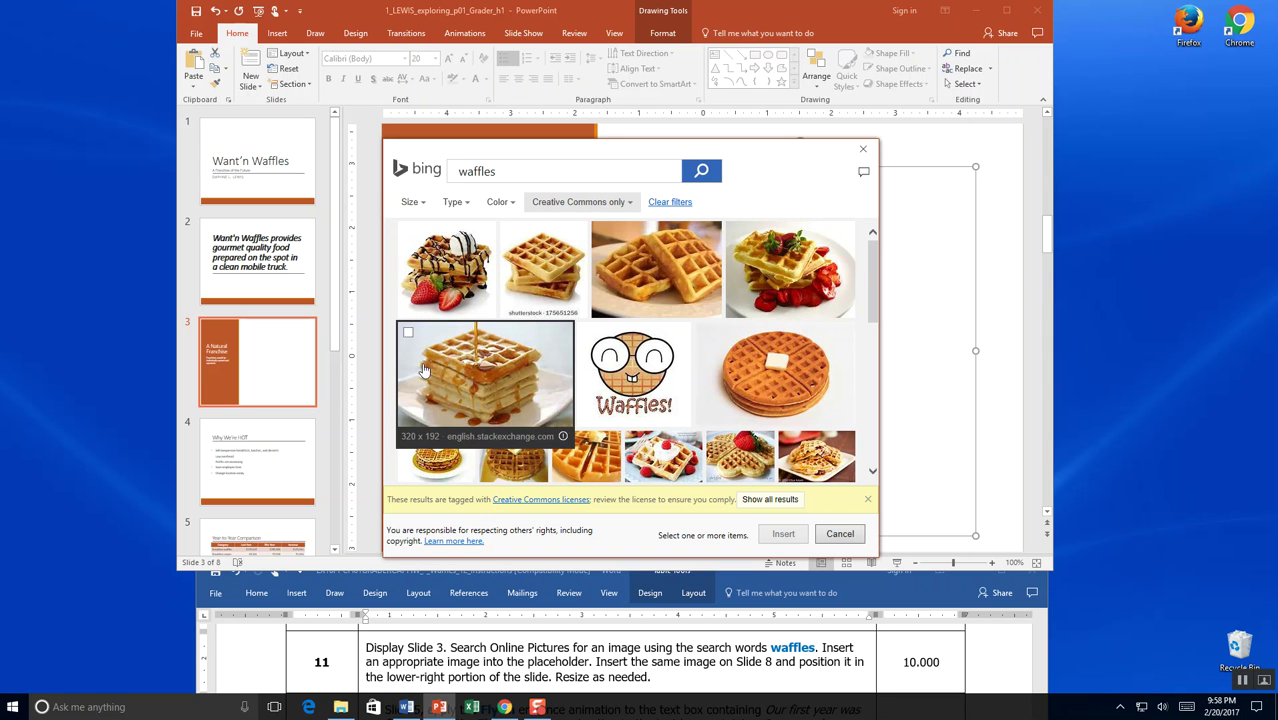
pyautogui.click(632, 379)
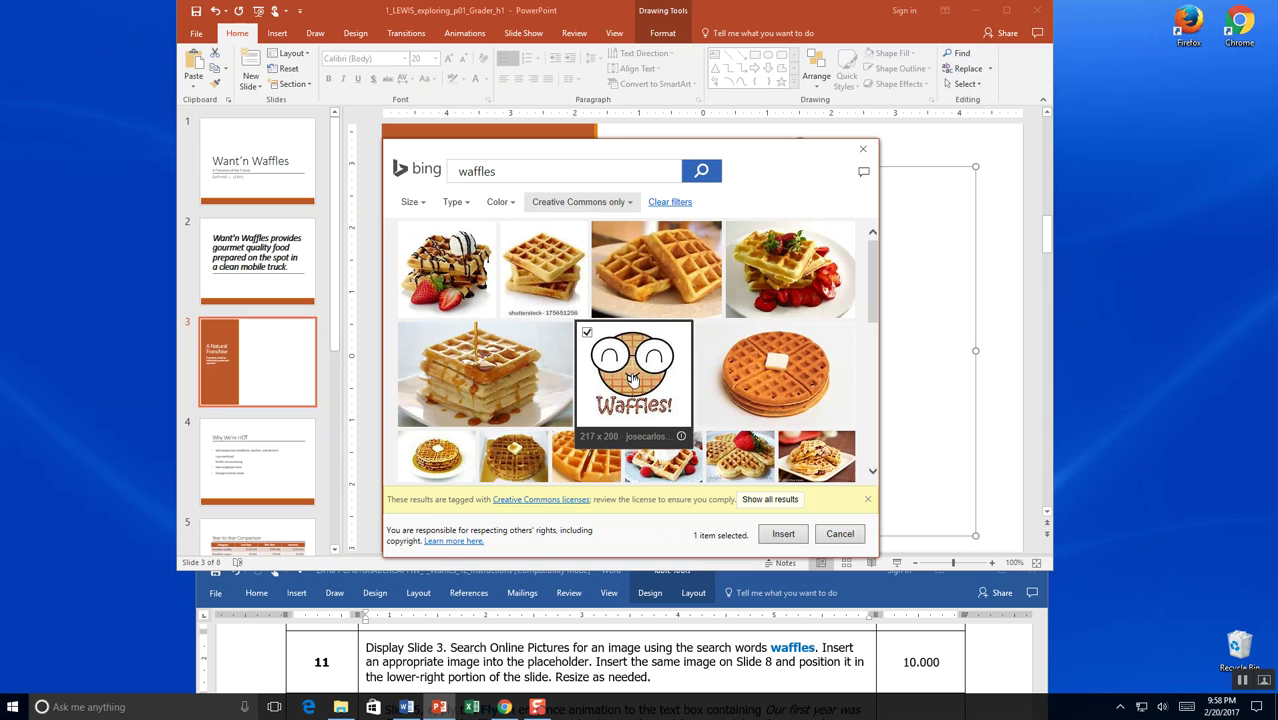
pyautogui.click(783, 535)
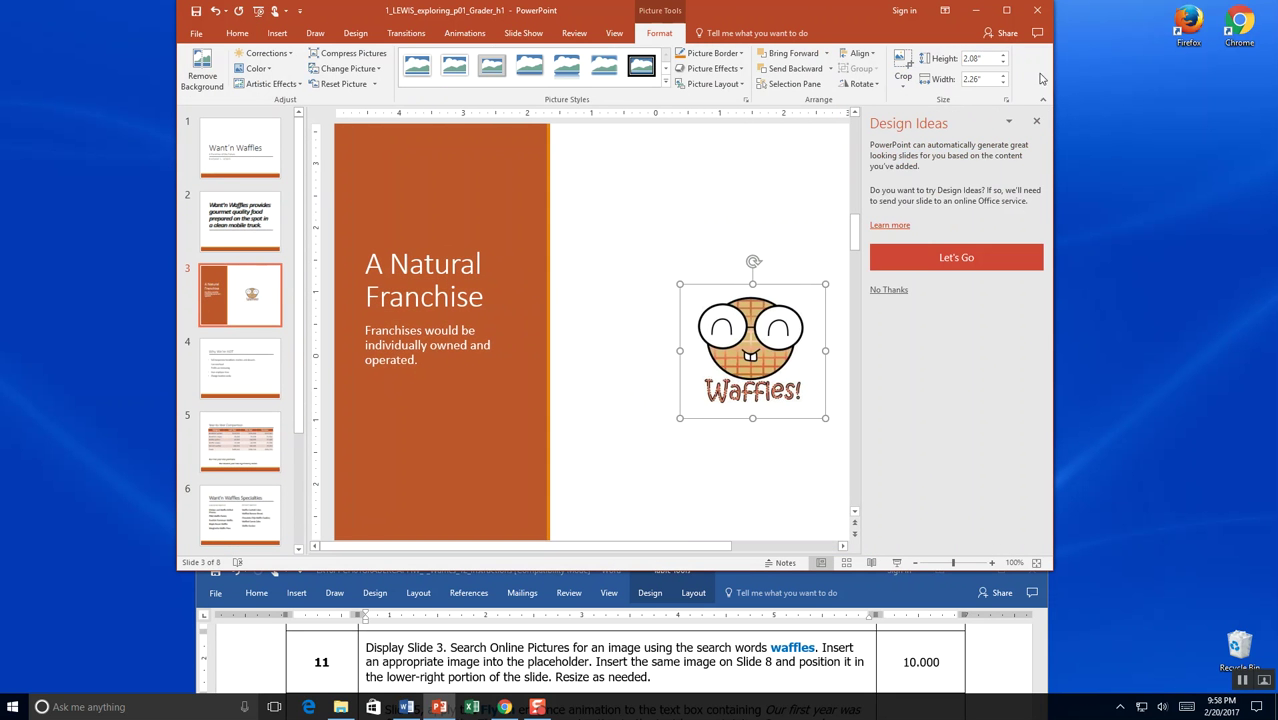
# - Dismiss Design Ideas and enlarge the Waffles! picture to about 3.25 by 3.53 inches
pyautogui.click(1037, 122)
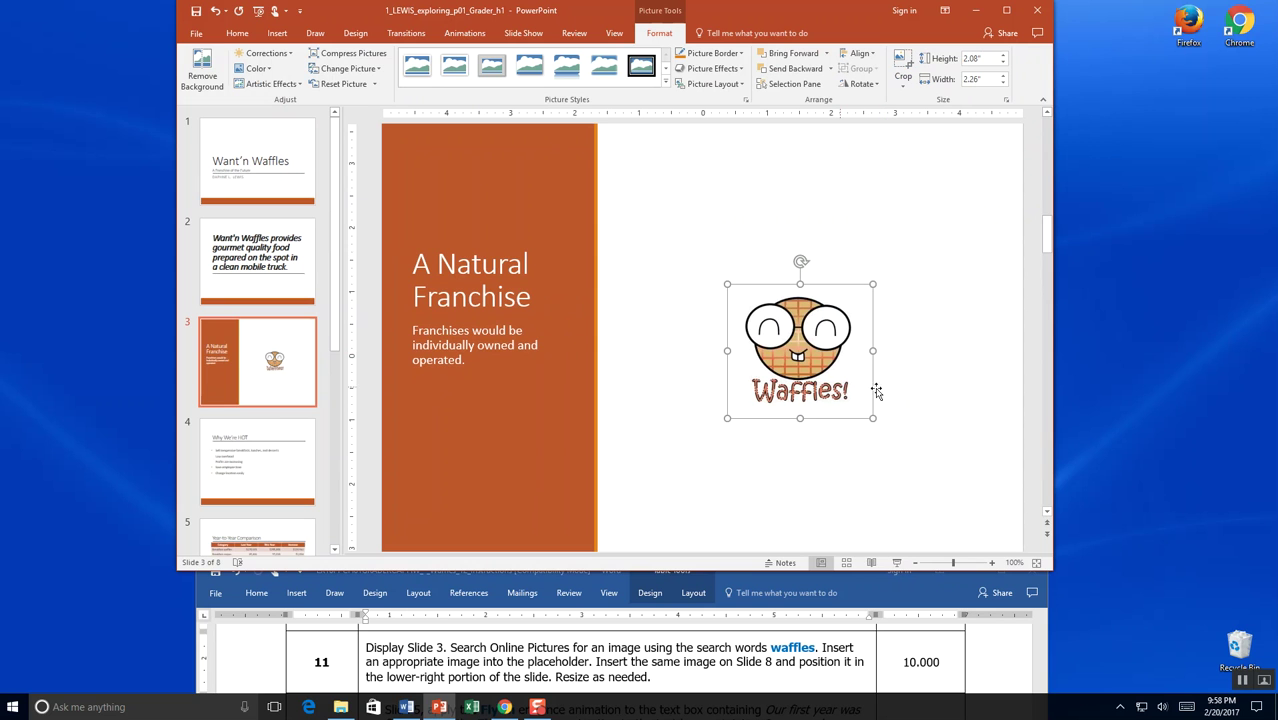
pyautogui.moveTo(873, 285); pyautogui.dragTo(898, 234)
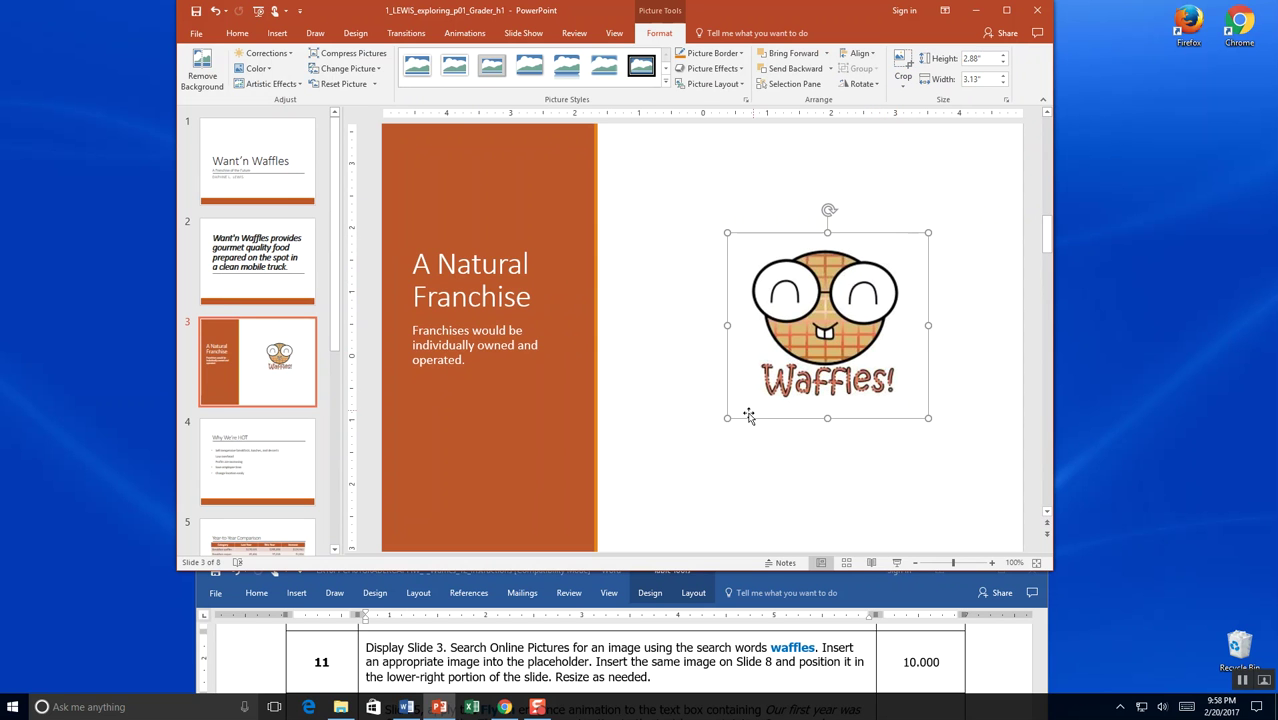
pyautogui.moveTo(727, 418); pyautogui.dragTo(708, 442)
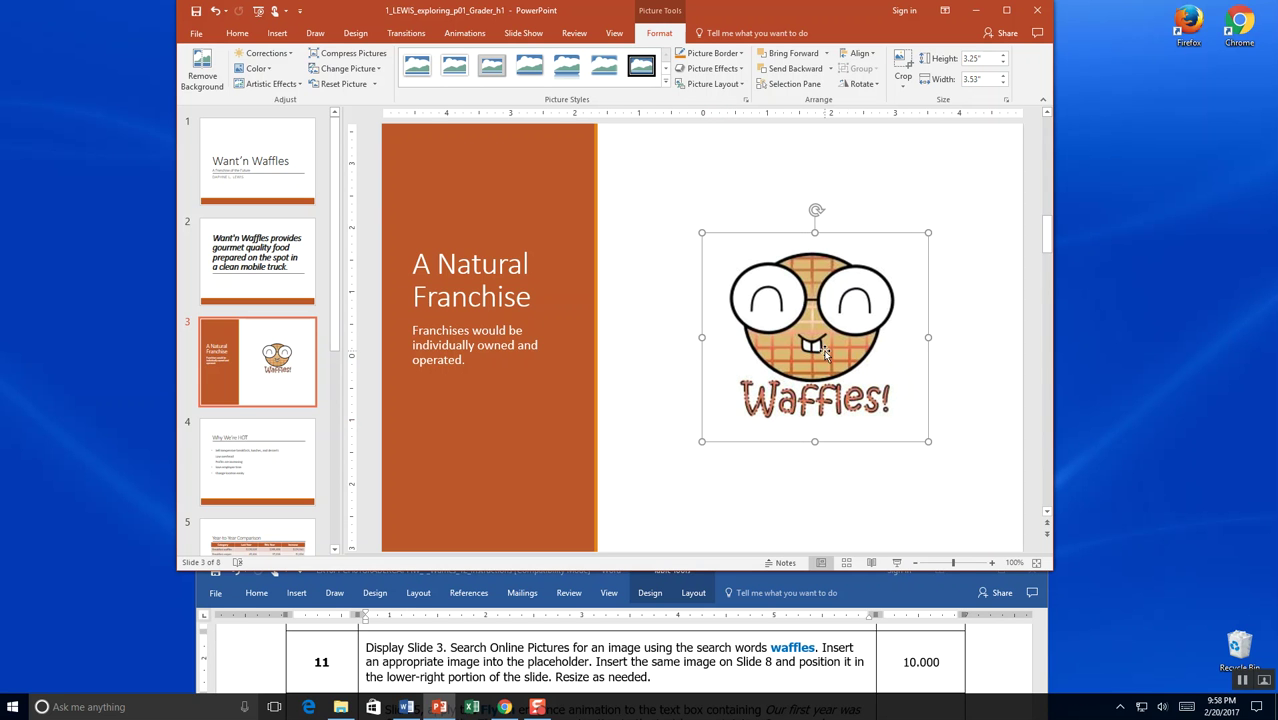
# - Save the deck and highlight the slide 8 image instruction in the Word document
pyautogui.click(195, 12)
pyautogui.click(846, 672)
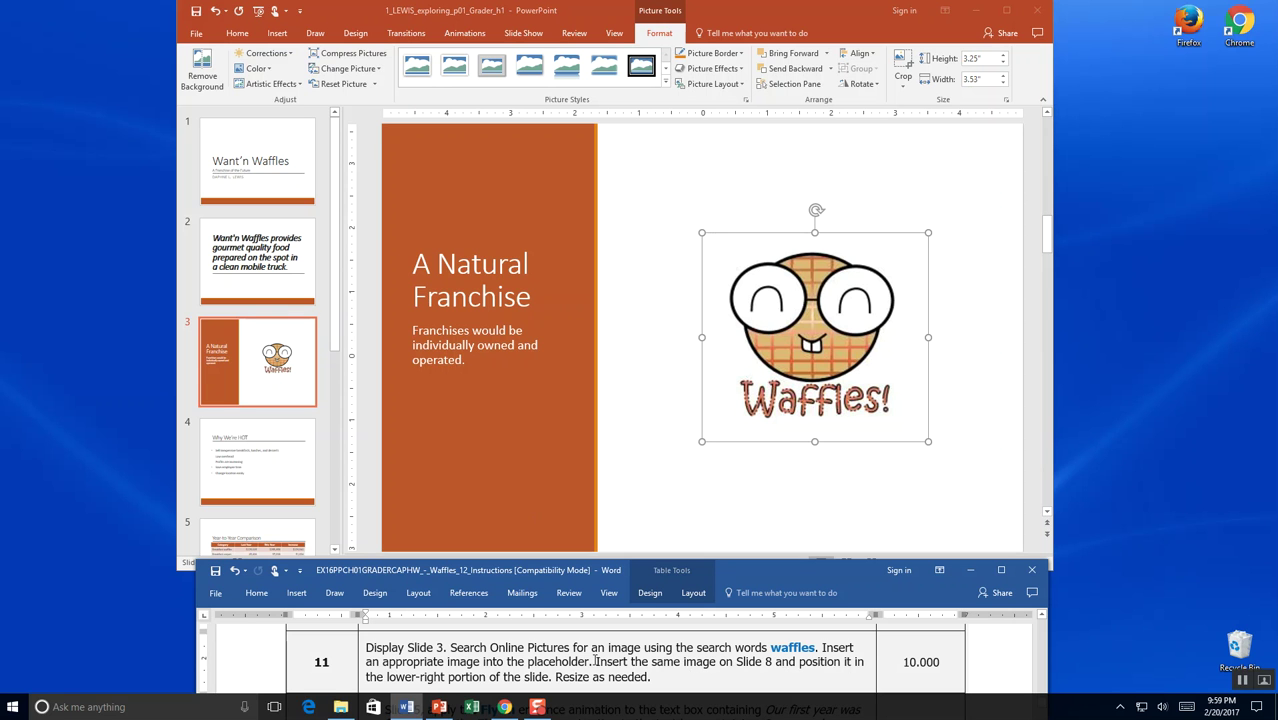
pyautogui.moveTo(596, 661); pyautogui.dragTo(809, 673)
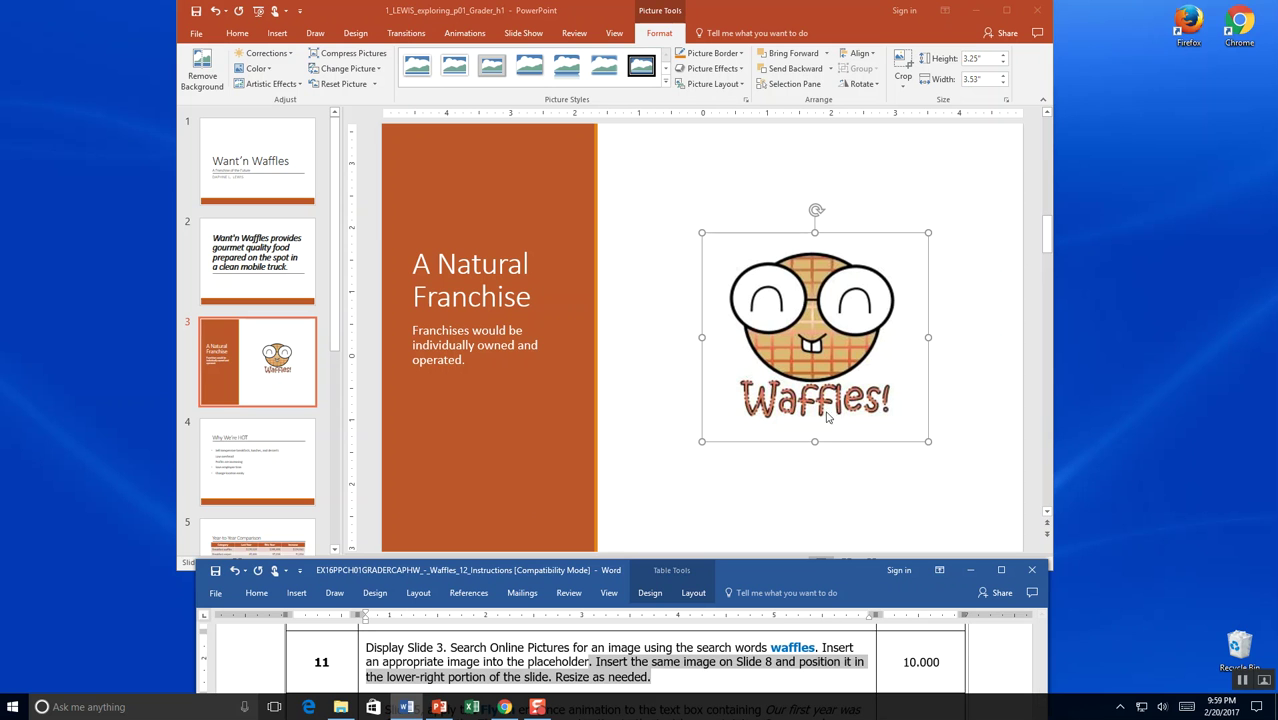
# - Copy the Waffles! picture from slide 3 and paste it onto slide 8
pyautogui.click(822, 357)
pyautogui.rightClick(822, 357)
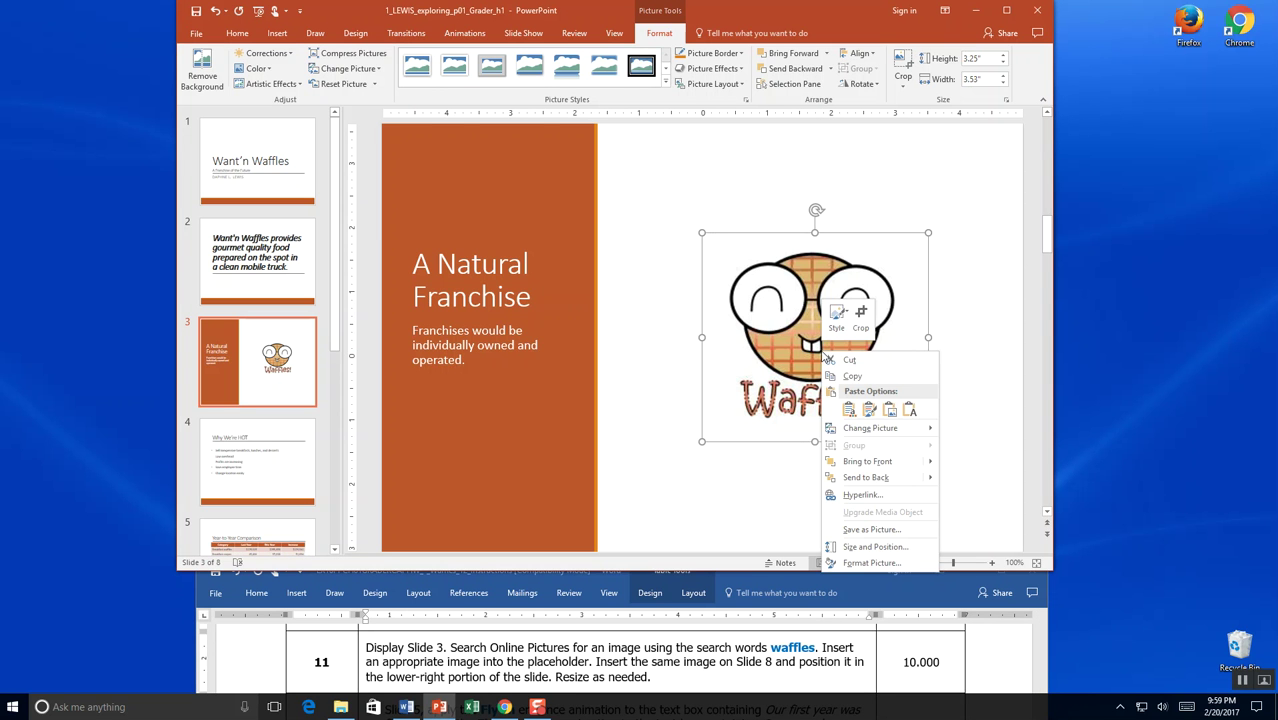
pyautogui.click(830, 374)
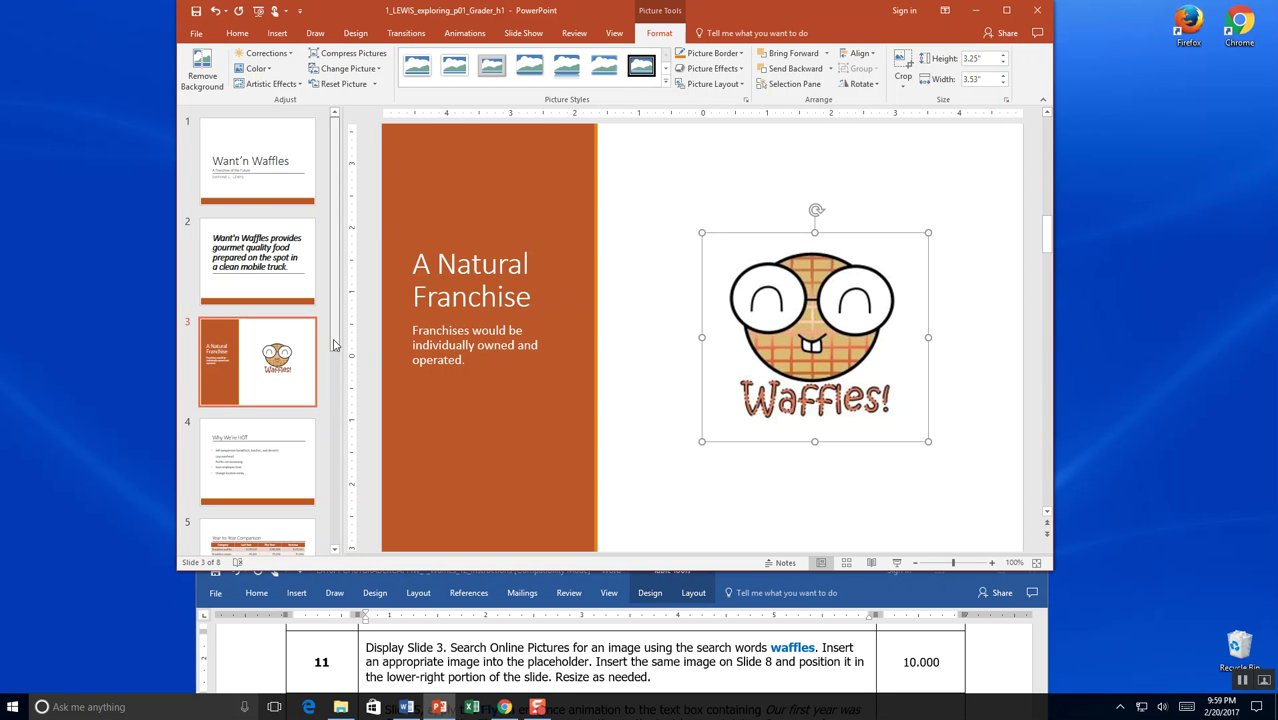
pyautogui.scroll(-5, 335, 345)
pyautogui.click(287, 505)
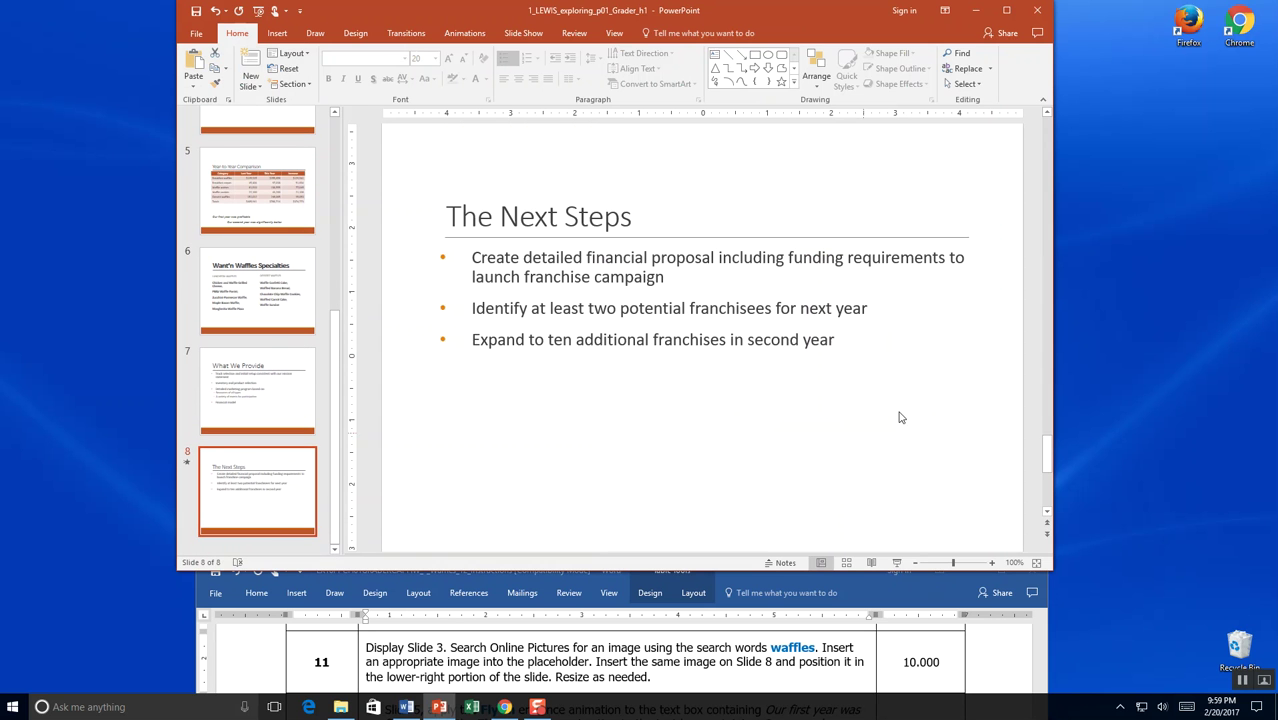
pyautogui.rightClick(845, 404)
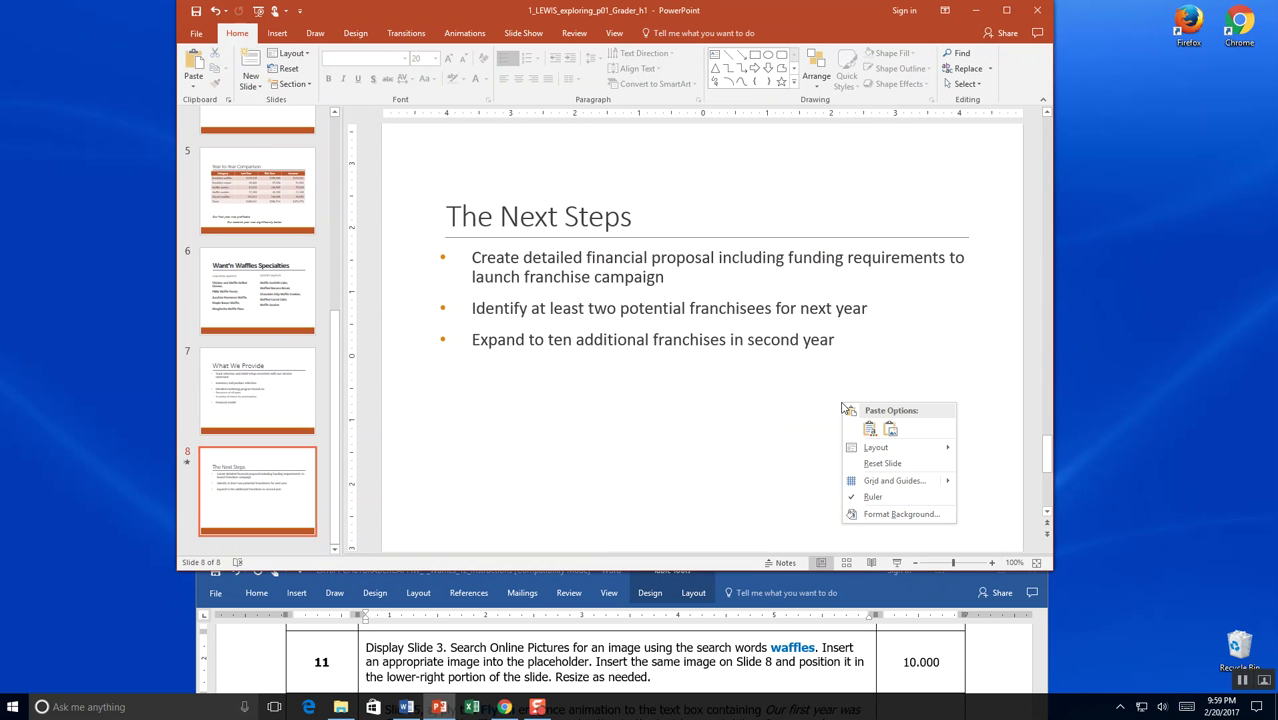
pyautogui.click(890, 432)
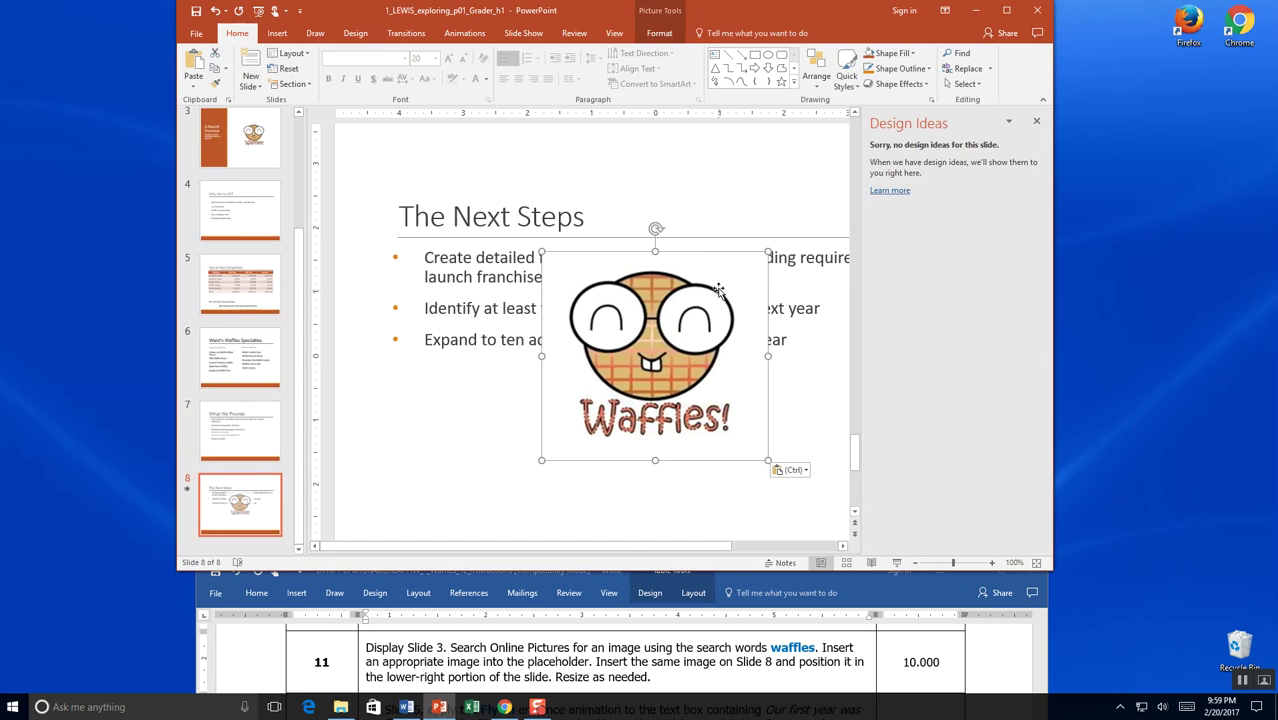
# - Shrink the pasted picture into slide 8's lower-right corner, deselect it and save
pyautogui.moveTo(768, 252)
pyautogui.mouseDown()
pyautogui.moveTo(715, 285)
pyautogui.moveTo(620, 394)
pyautogui.moveTo(715, 473)
pyautogui.moveTo(759, 490)
pyautogui.moveTo(908, 478)
pyautogui.moveTo(966, 494)
pyautogui.mouseUp()
pyautogui.click(1036, 121)
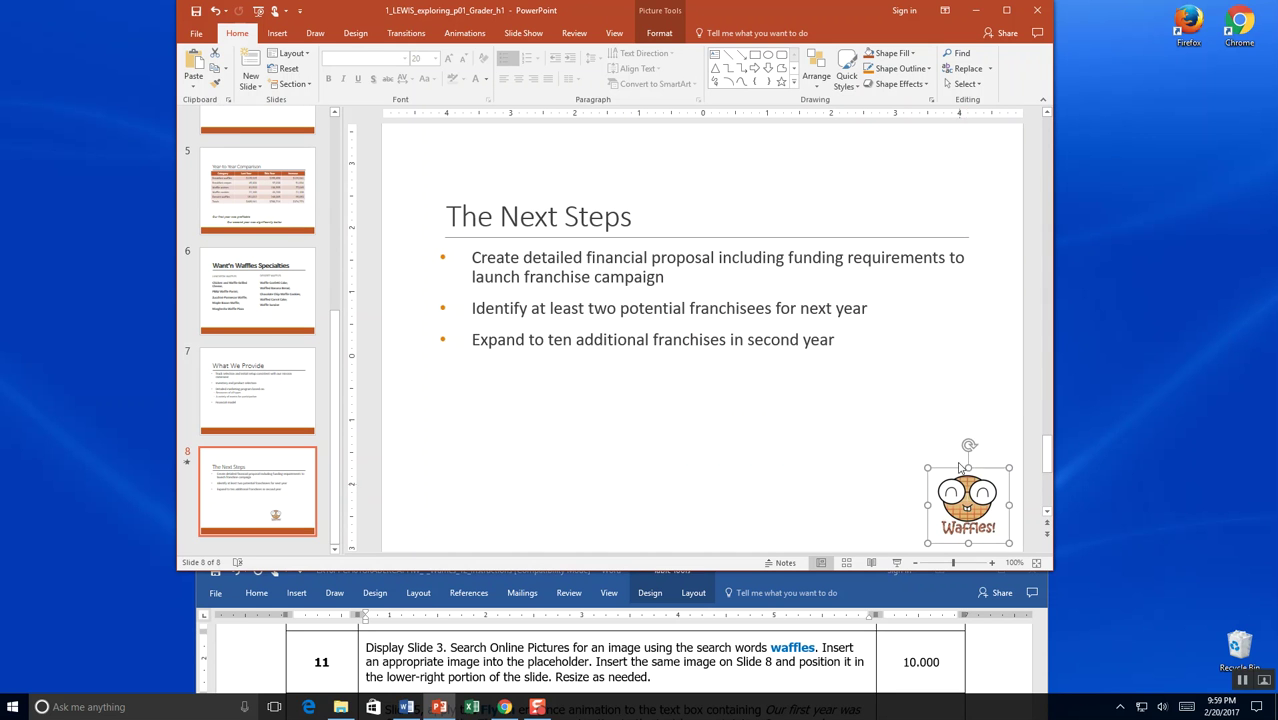
pyautogui.click(967, 390)
pyautogui.click(996, 390)
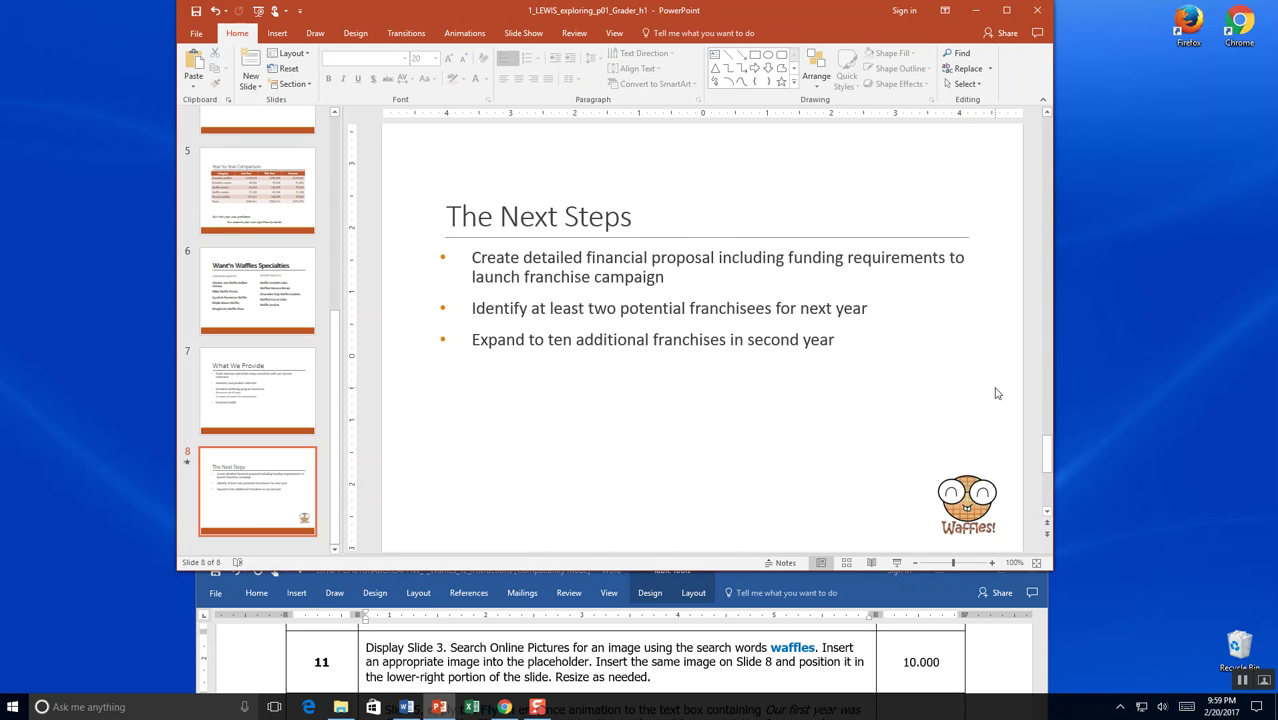
pyautogui.click(195, 12)
pyautogui.hotkey('alt', 'Tab')
pyautogui.scroll(-3, 614, 660)
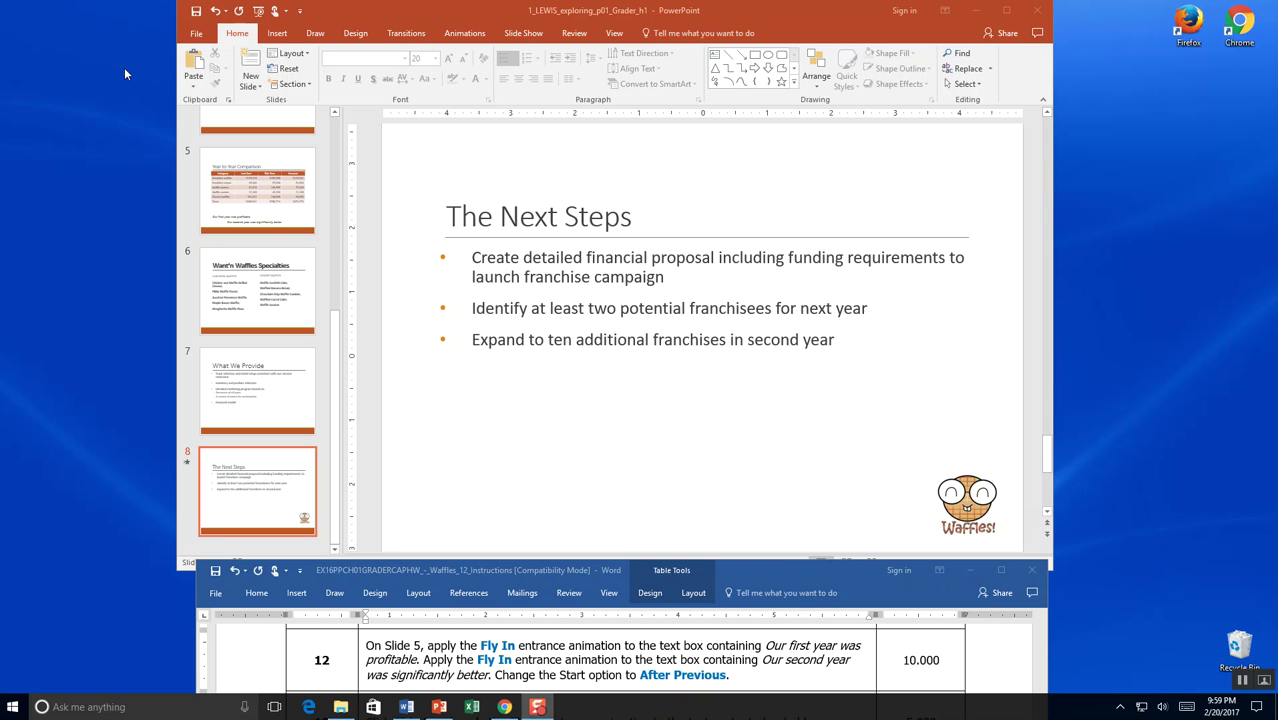
# - Go to slide 5, Year-to-Year Comparison, and select the 'Our first year was profitable' text box
pyautogui.click(264, 209)
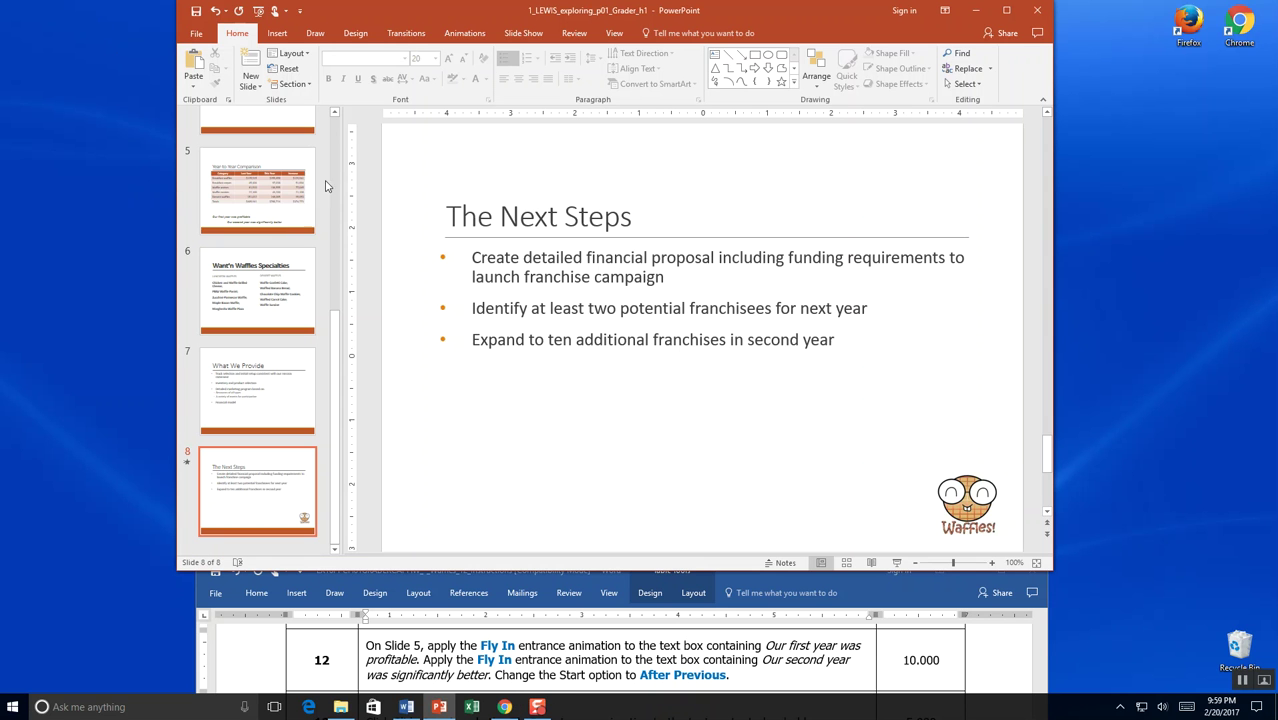
pyautogui.click(290, 178)
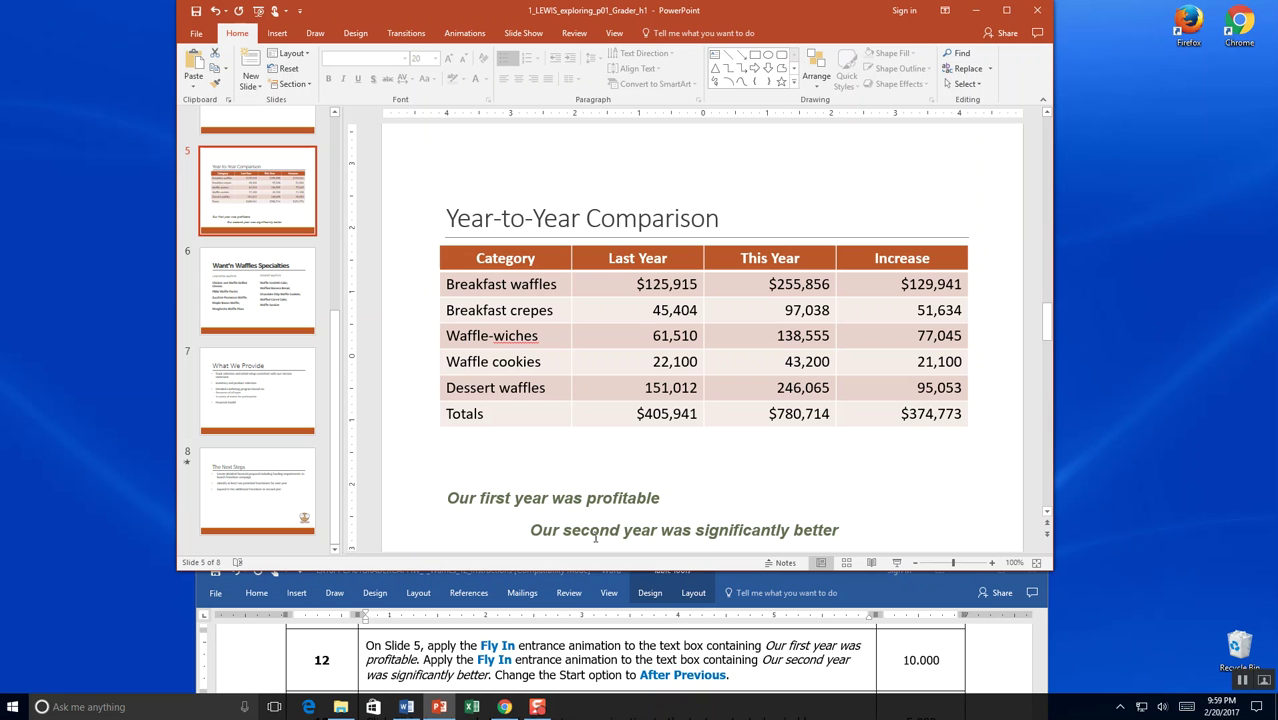
pyautogui.click(579, 498)
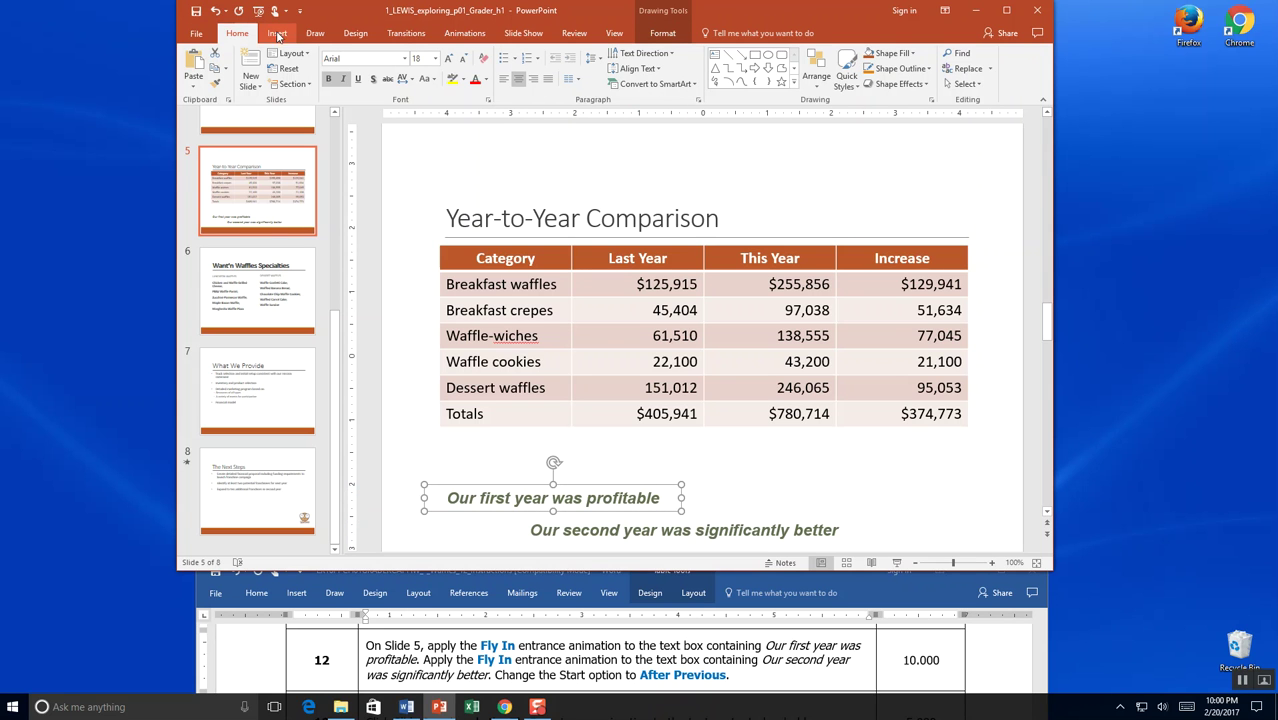
# - Apply the Fly In entrance animation to the 'Our first year was profitable' text box
pyautogui.click(463, 33)
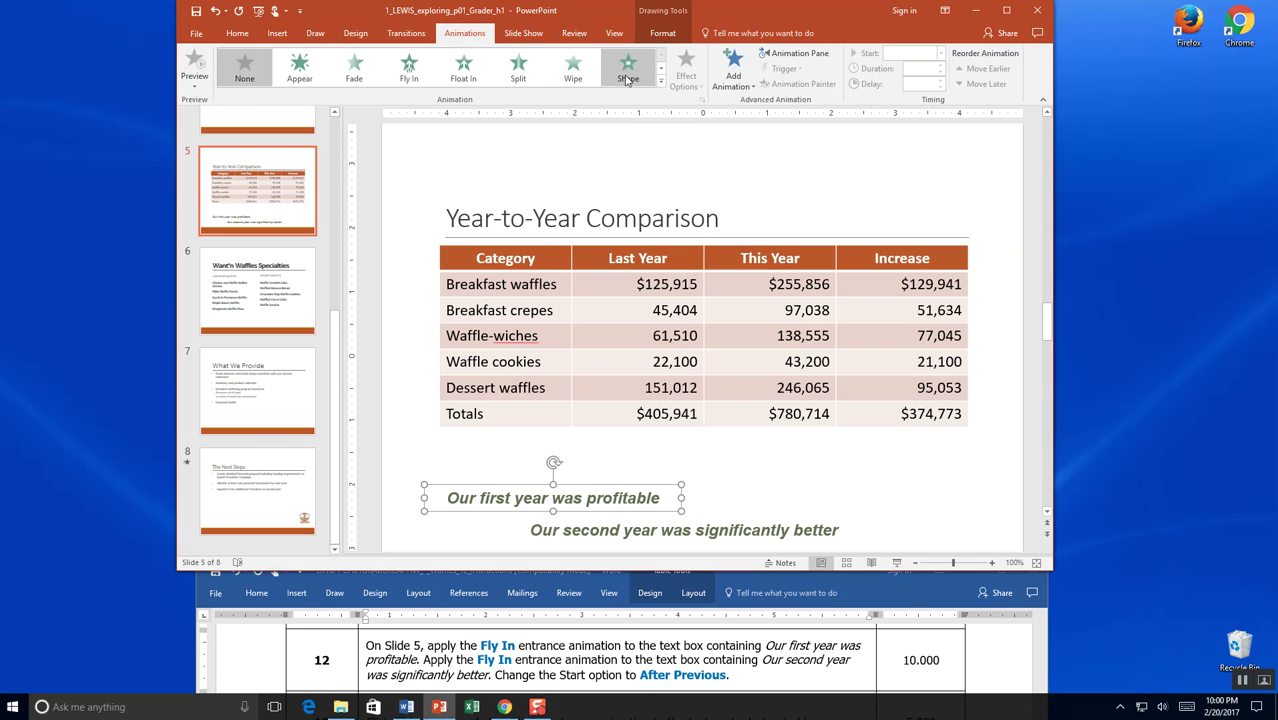
pyautogui.click(660, 83)
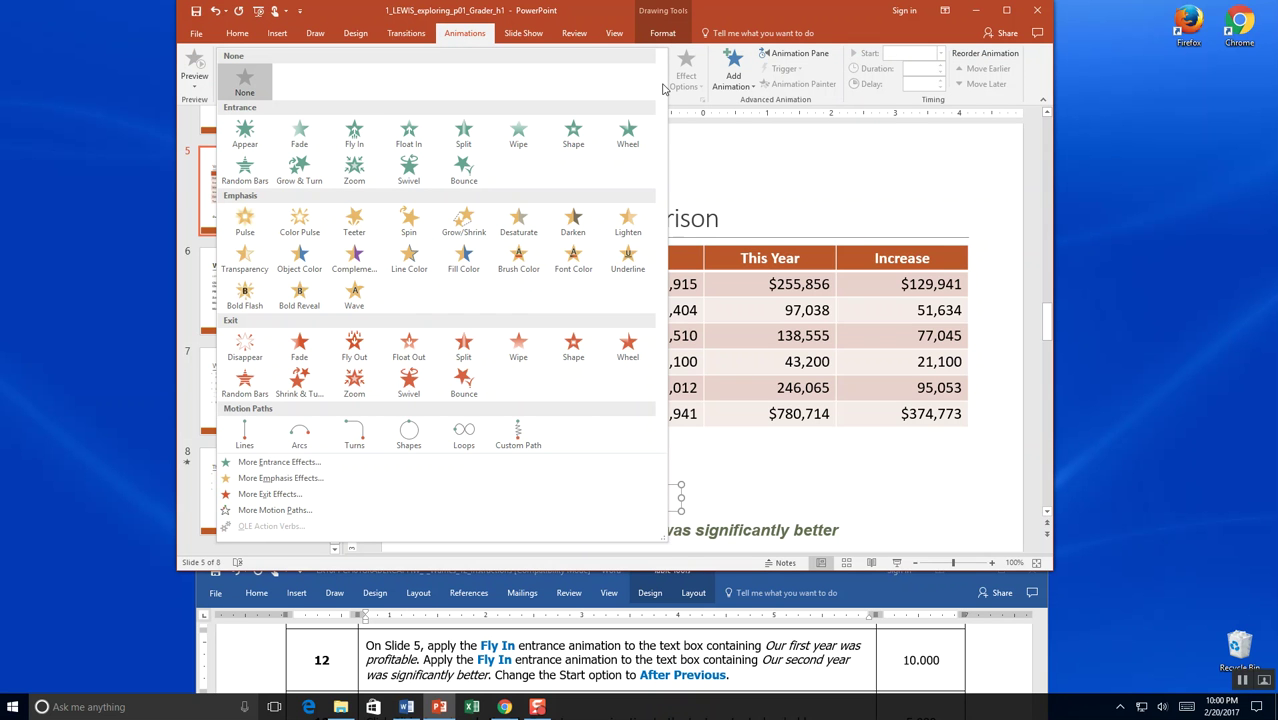
pyautogui.click(354, 138)
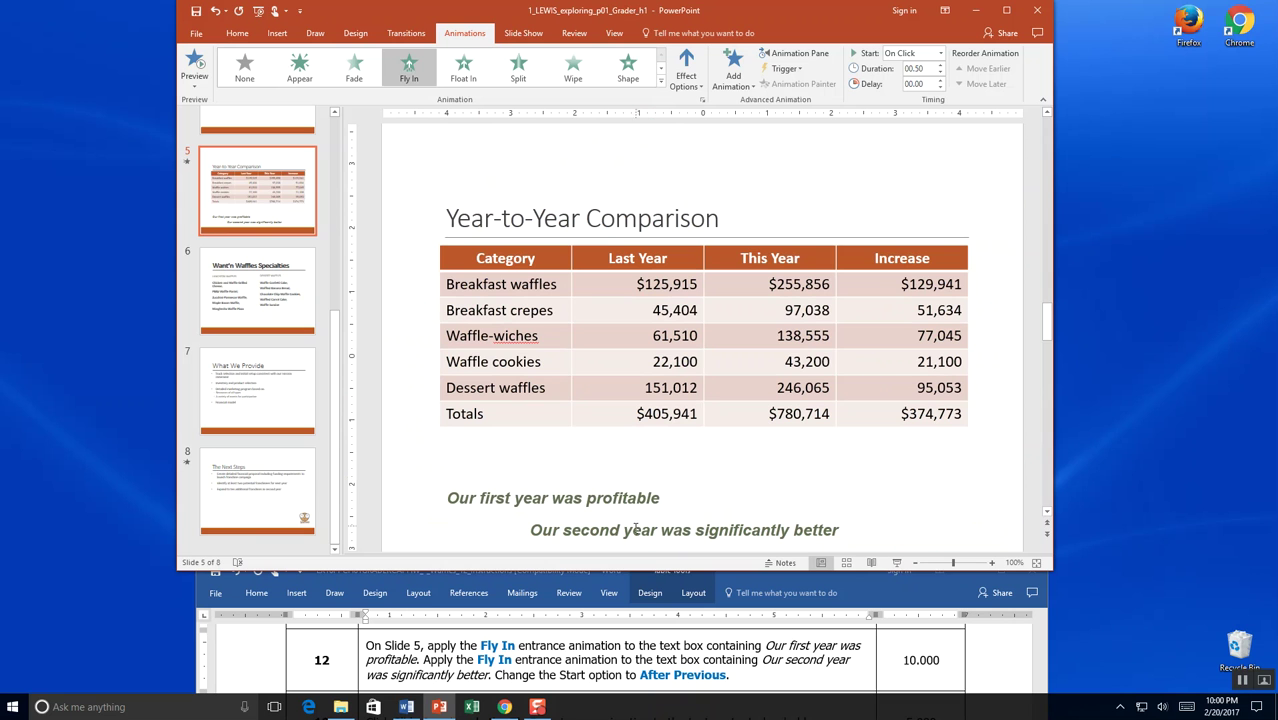
# - Give the 'Our second year was significantly better' box Fly In starting After Previous, preview, and save
pyautogui.click(632, 535)
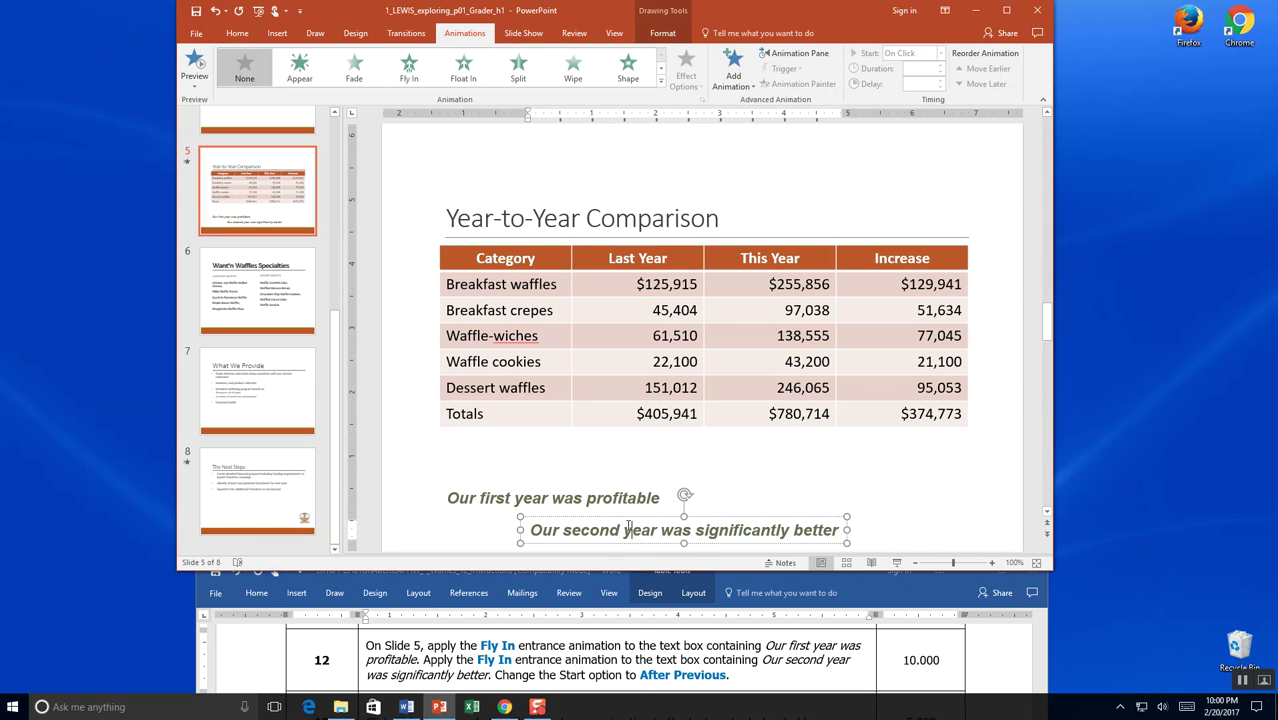
pyautogui.click(627, 517)
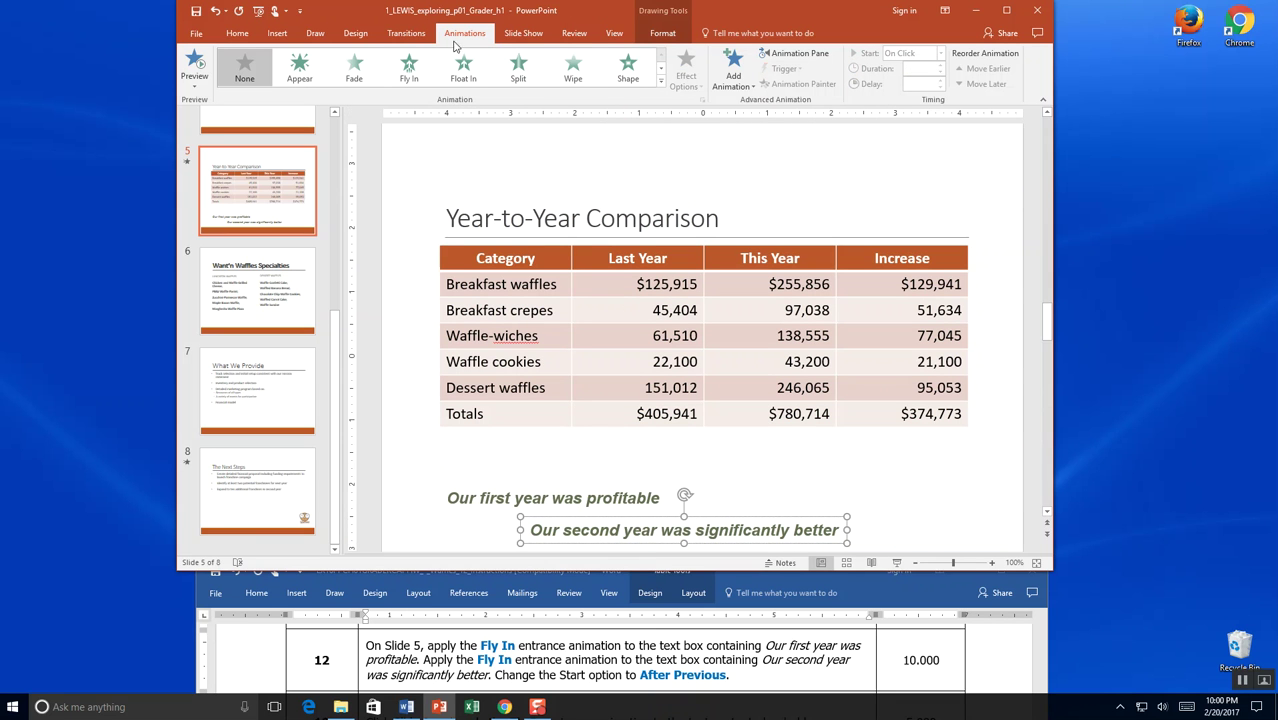
pyautogui.click(409, 72)
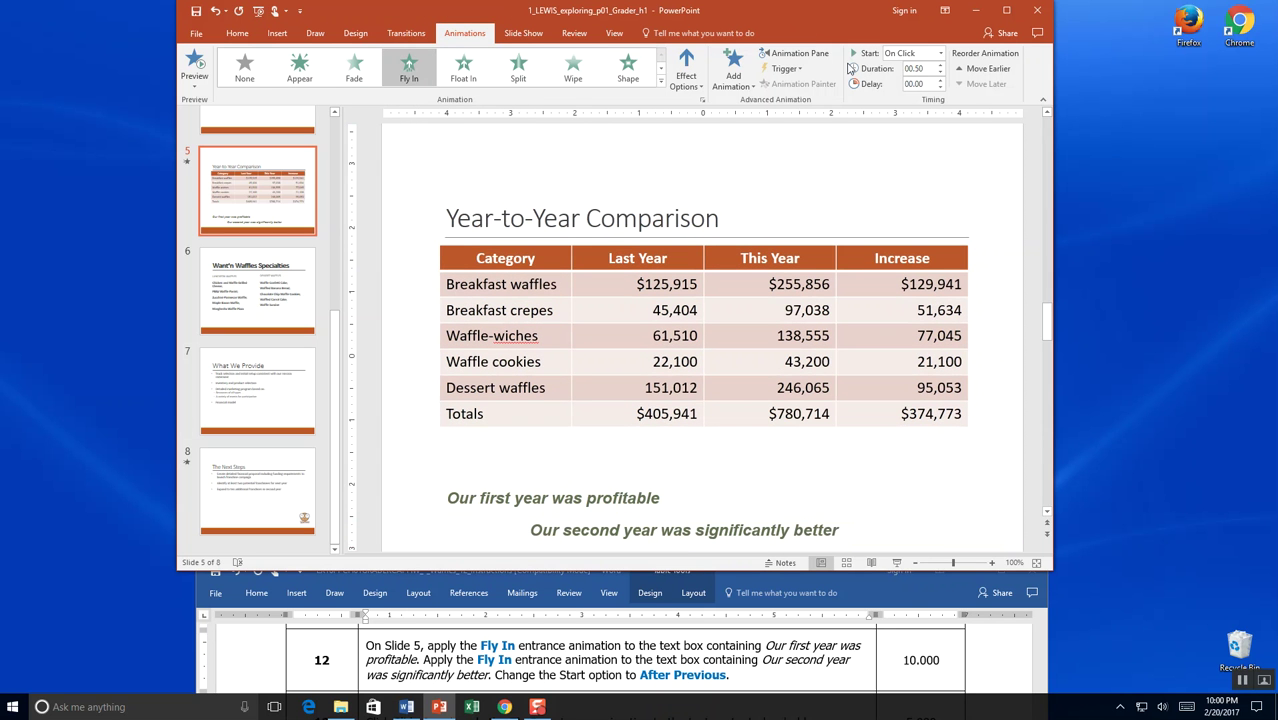
pyautogui.click(940, 54)
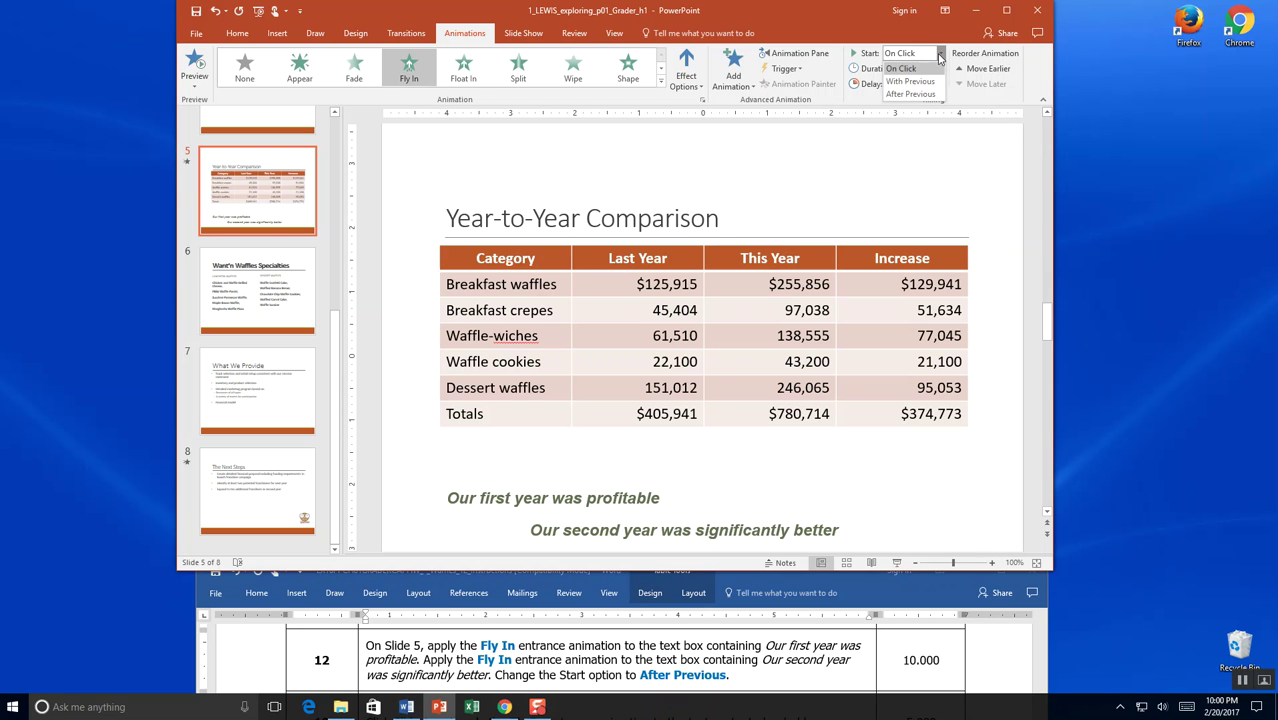
pyautogui.click(910, 94)
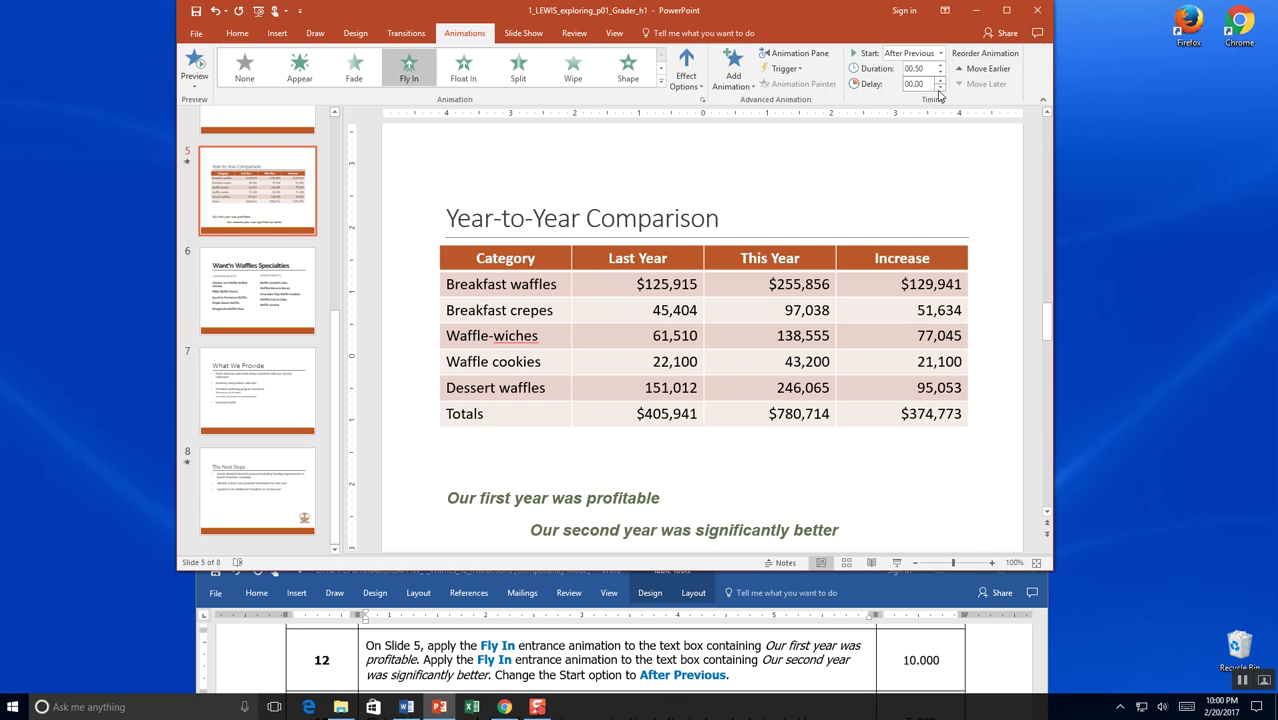
pyautogui.click(198, 66)
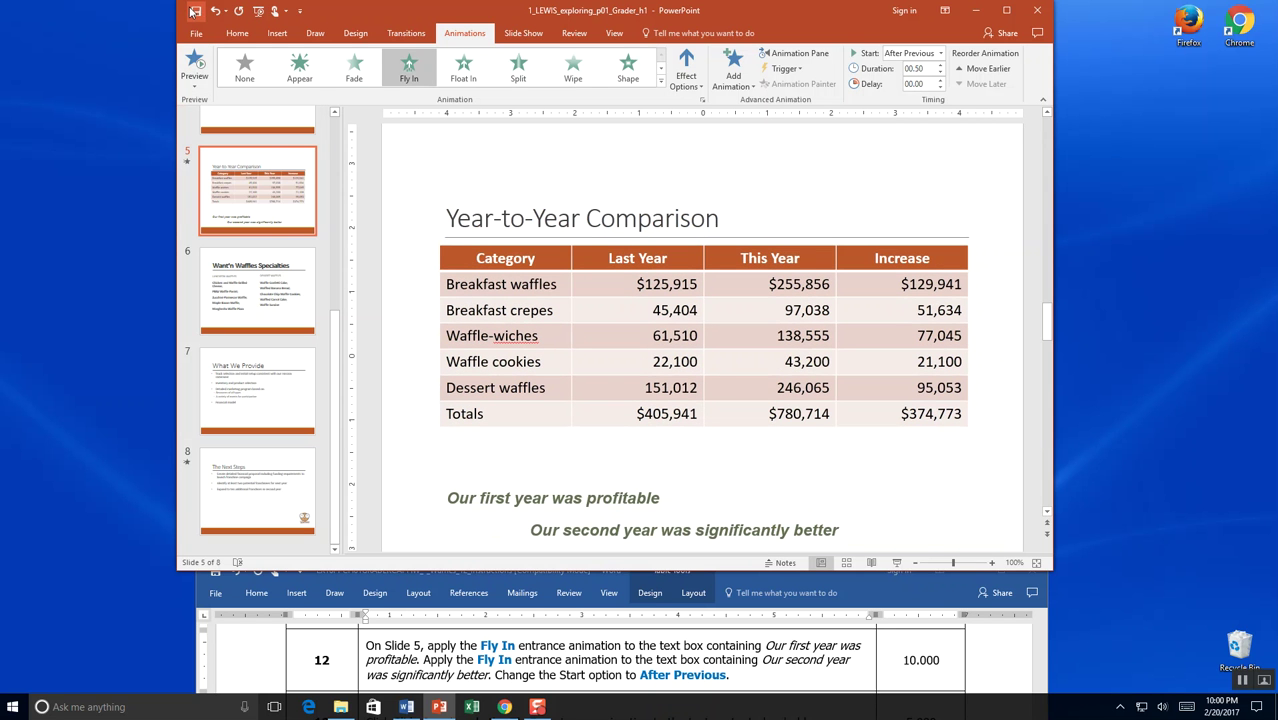
pyautogui.click(196, 22)
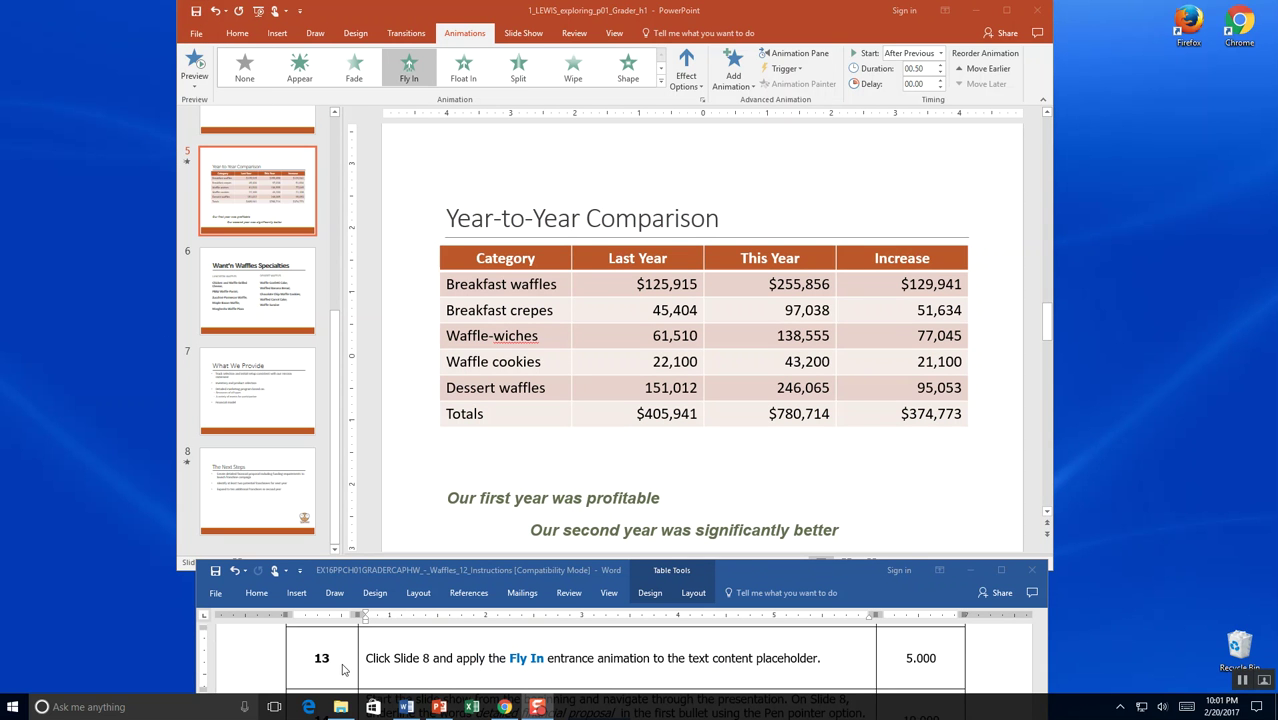
# - Apply Fly In to the bullet placeholder on slide 8, The Next Steps, and preview it
pyautogui.click(252, 484)
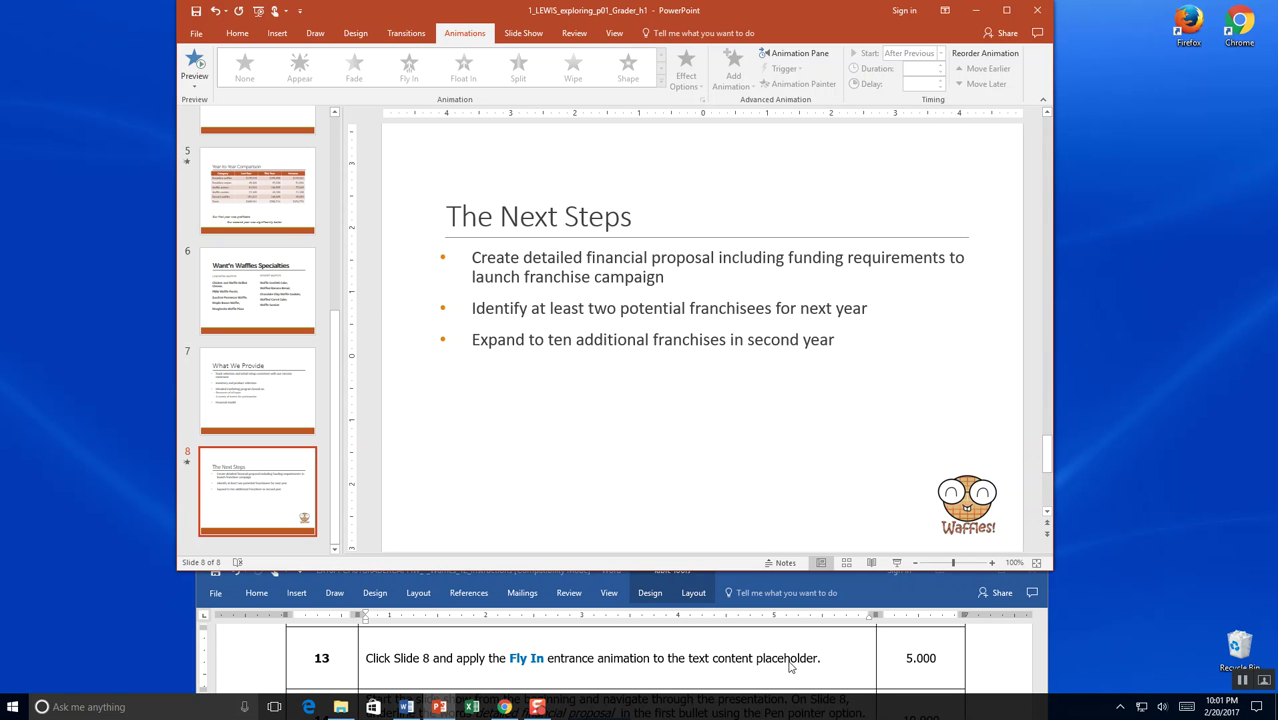
pyautogui.click(541, 257)
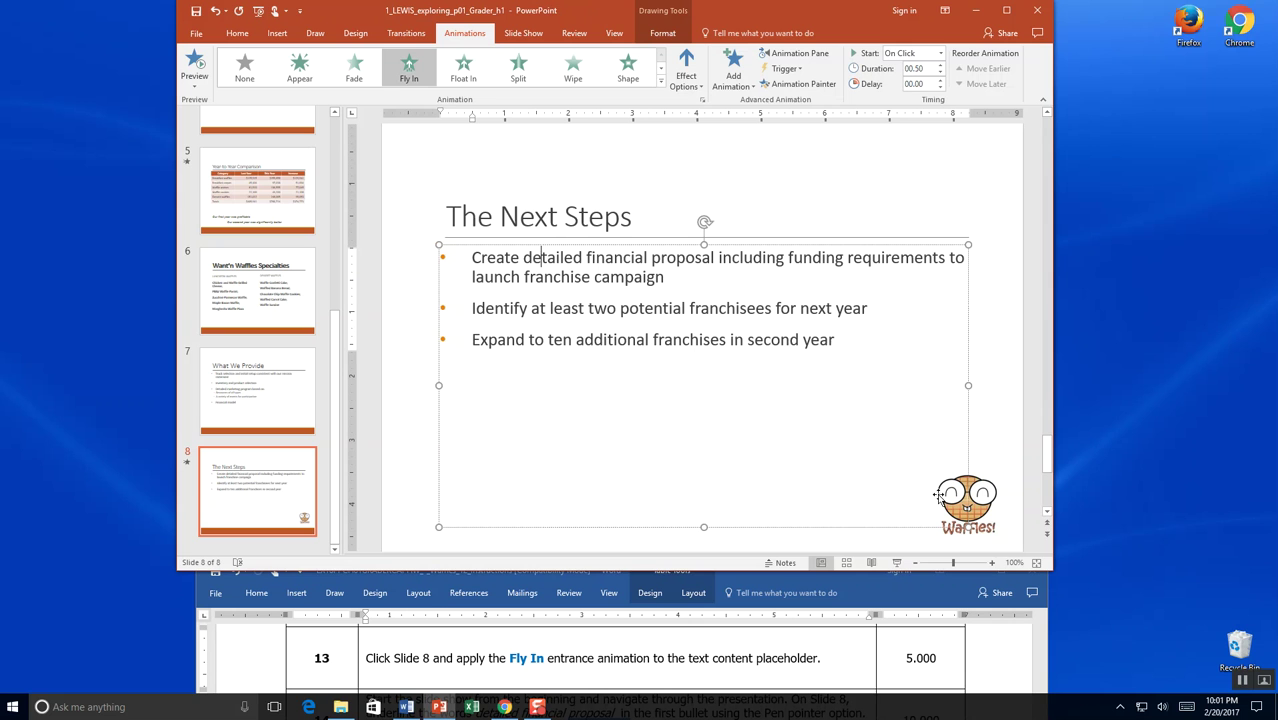
pyautogui.click(680, 245)
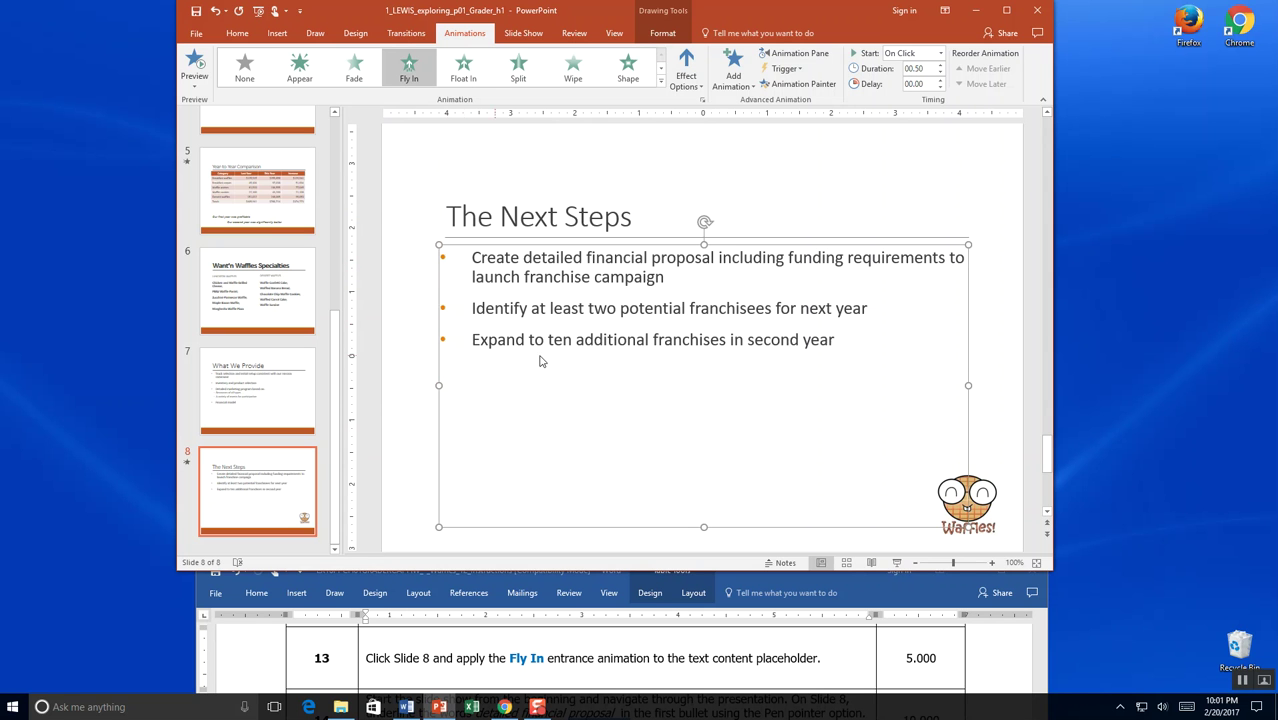
pyautogui.click(416, 74)
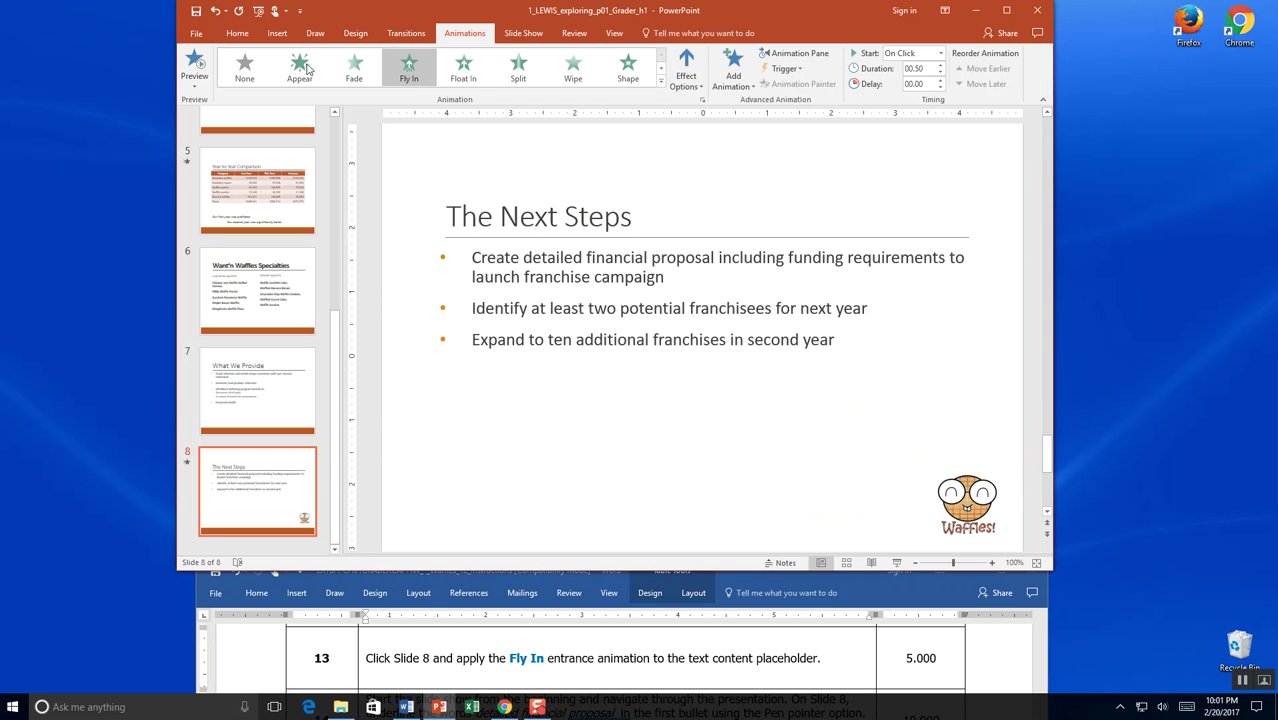
pyautogui.click(195, 66)
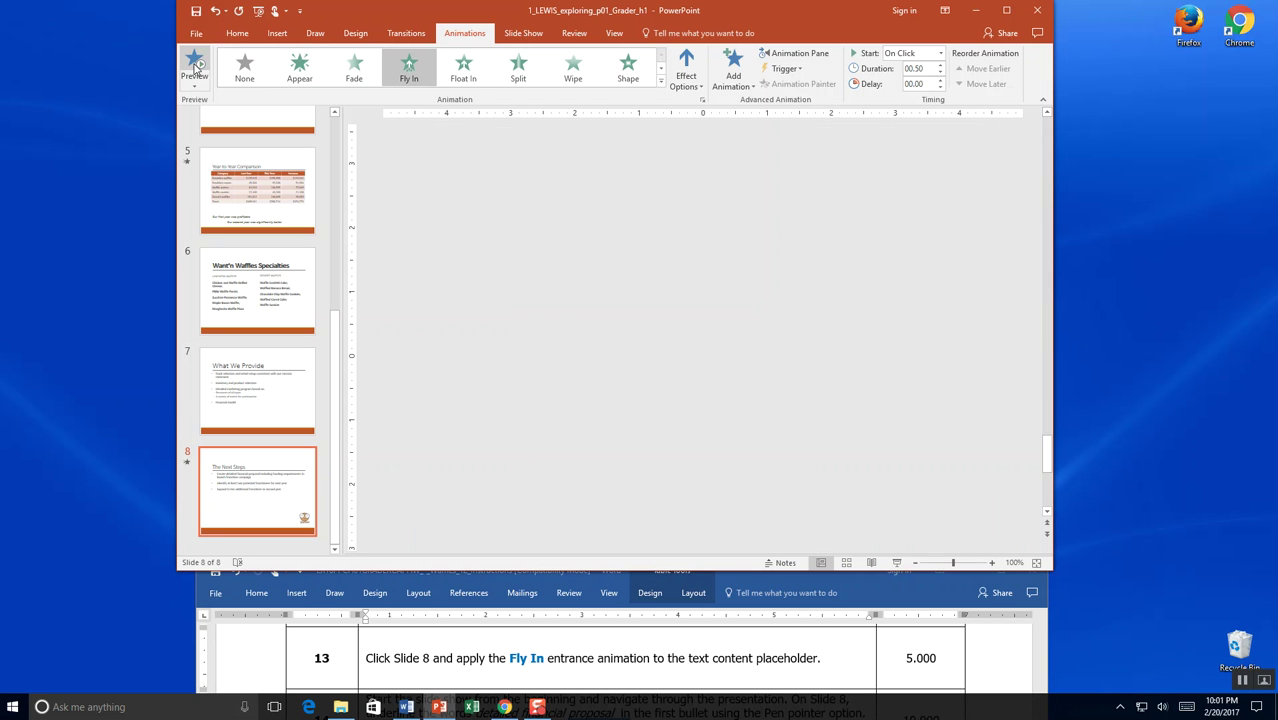